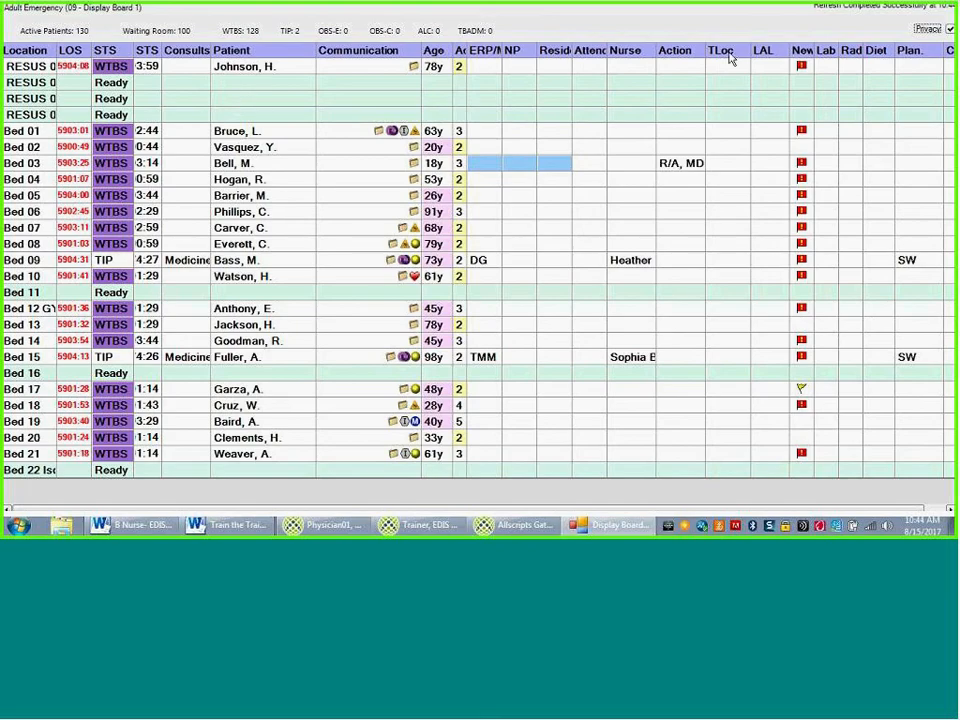
# In the physician's EDIS session, set the Entrance Complaint of the first triage patient to headache.
pyautogui.click(322, 525)
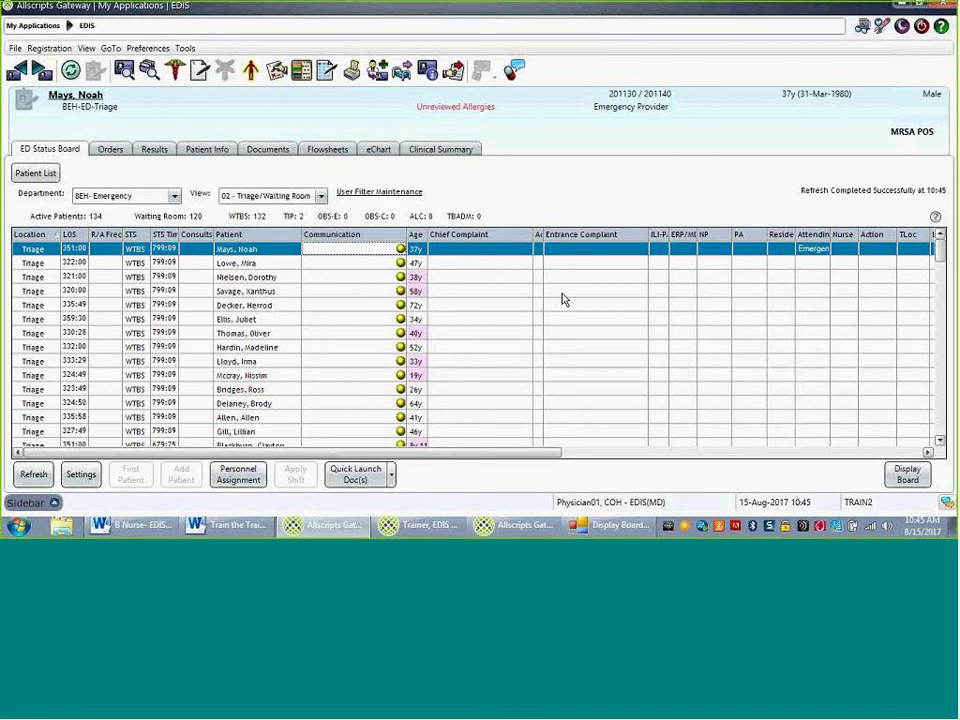
pyautogui.click(600, 530)
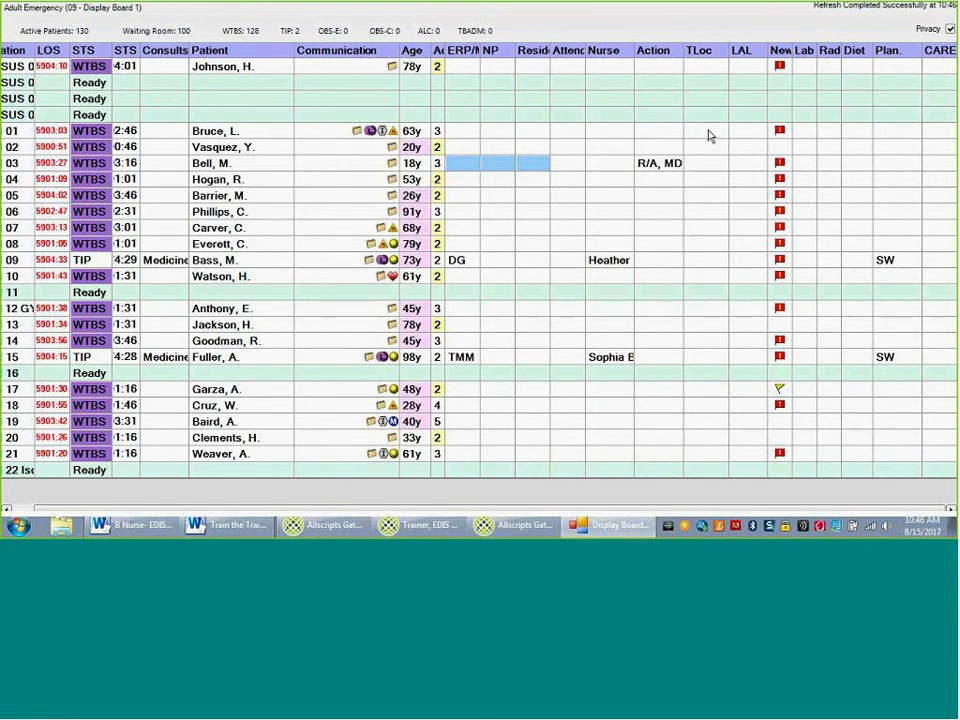
pyautogui.click(316, 528)
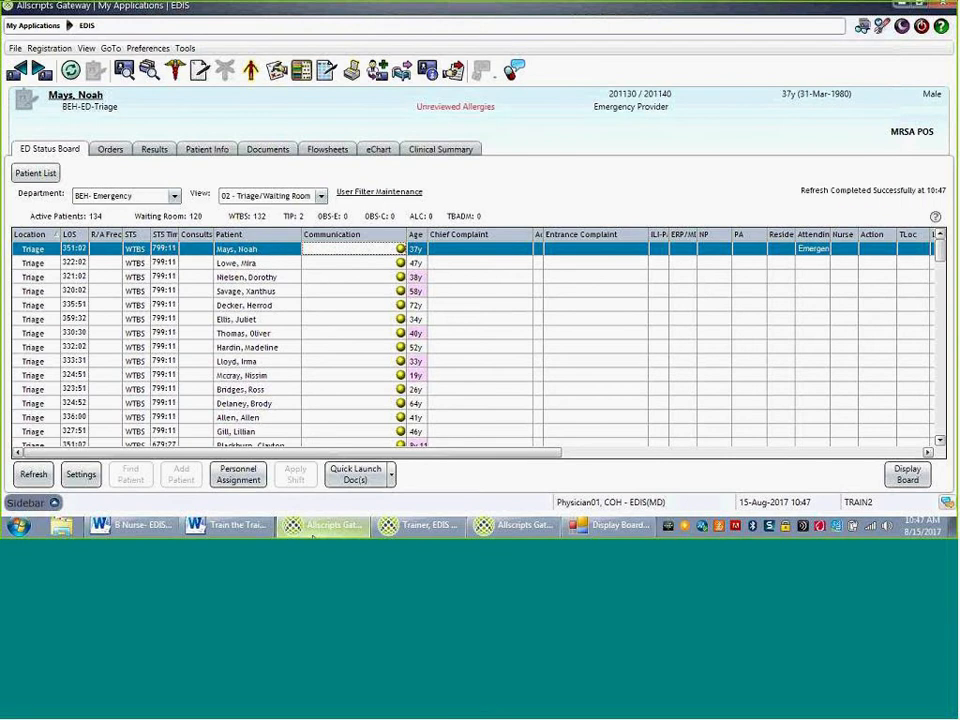
pyautogui.click(268, 253)
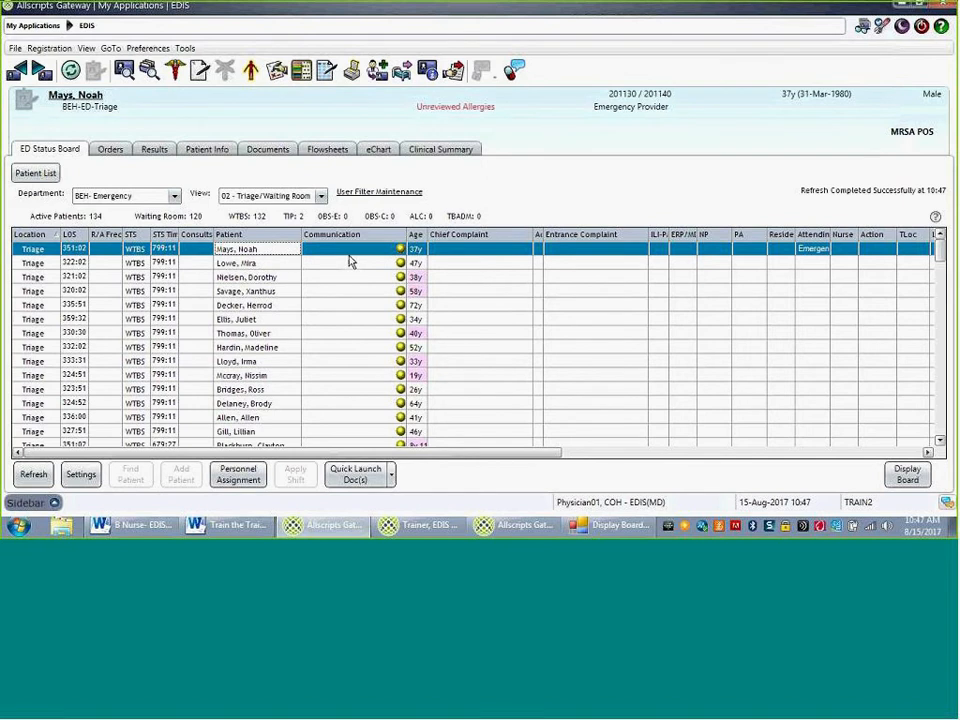
pyautogui.click(560, 249)
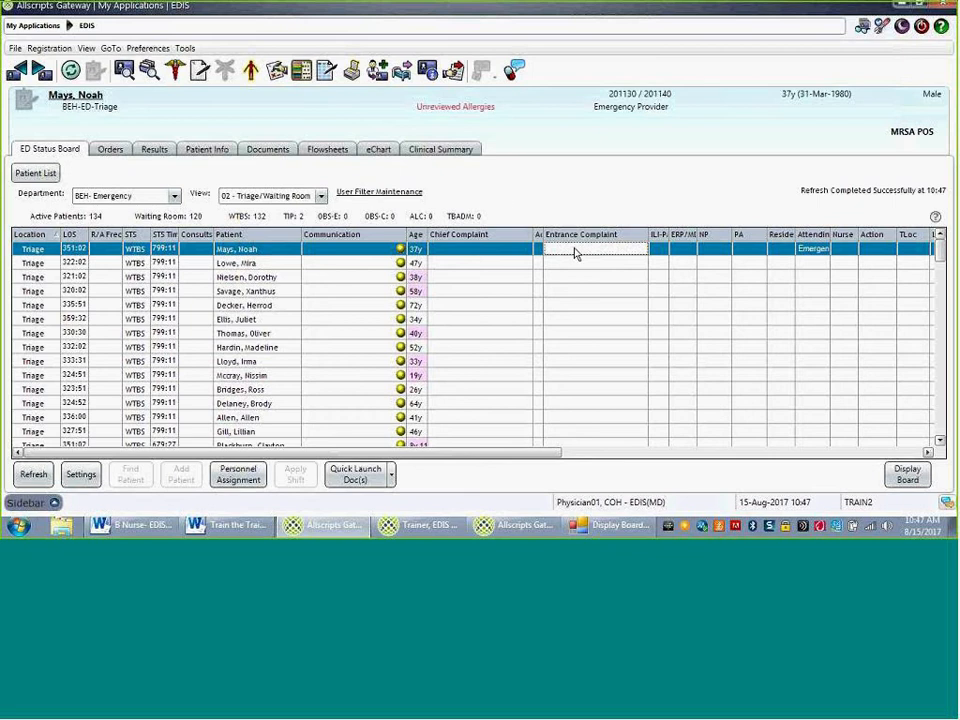
pyautogui.write('headache')
pyautogui.click(341, 248)
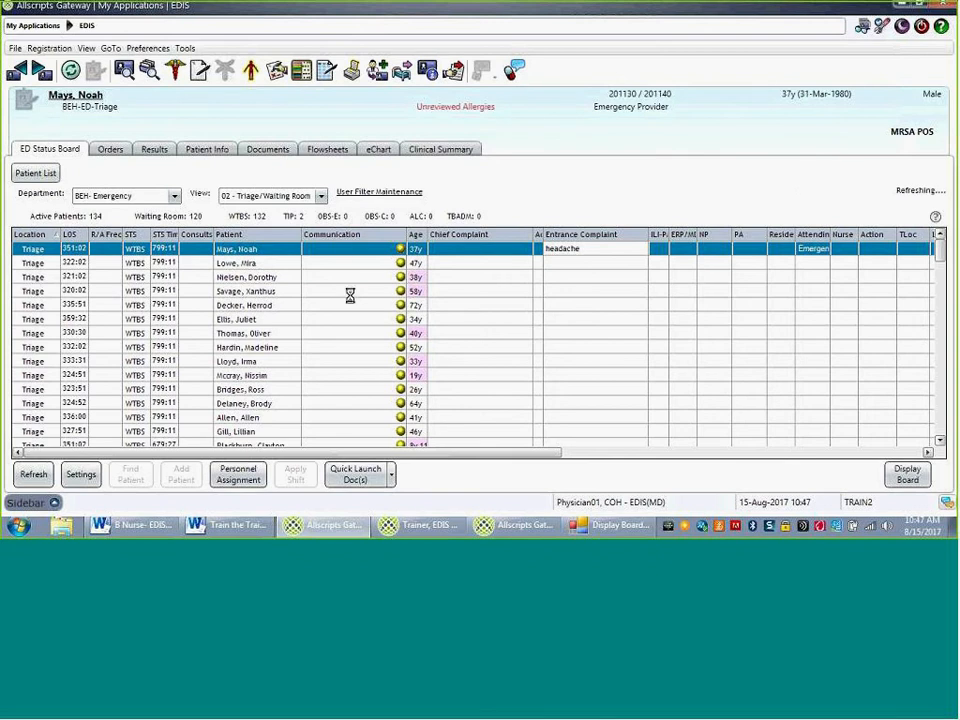
# Try to launch the quick document for the first triage patient from the physician's session.
pyautogui.click(359, 480)
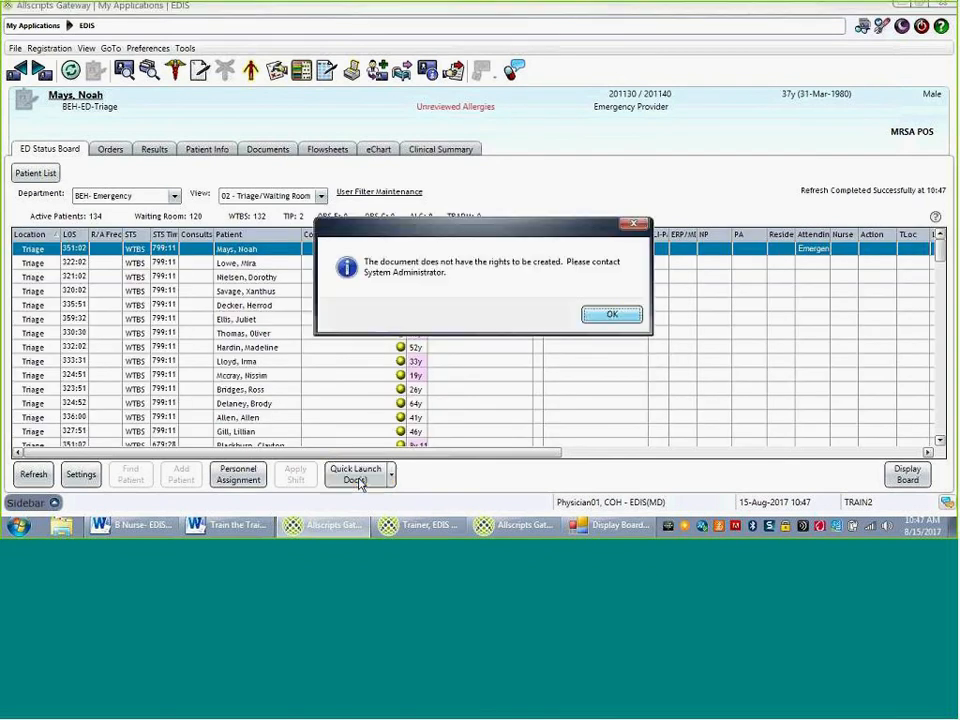
pyautogui.click(589, 315)
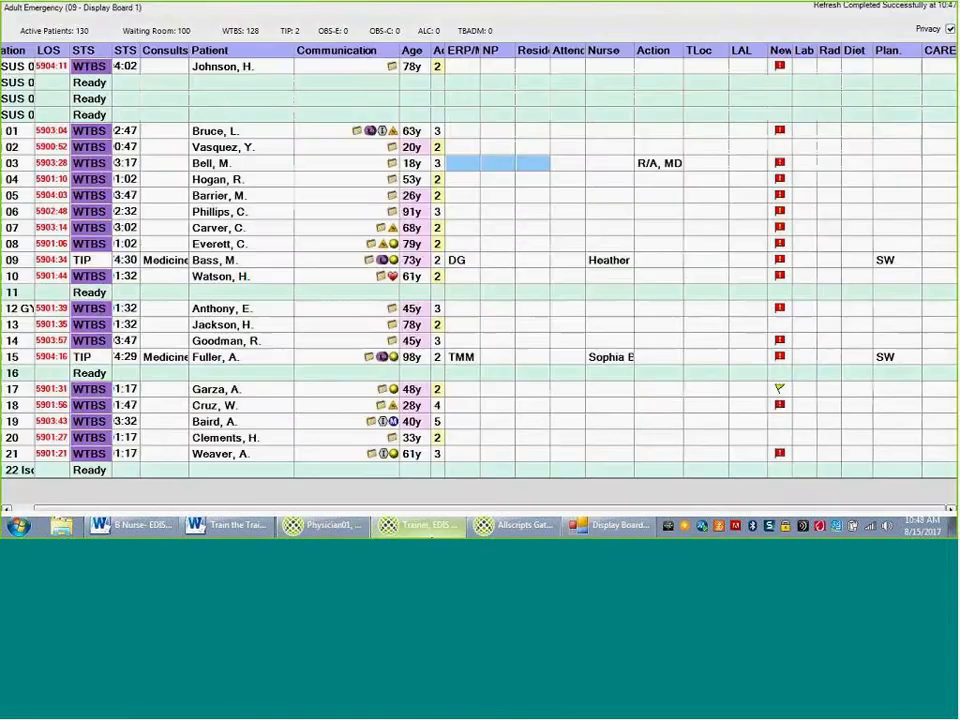
# In the Trainer nurse's EDIS session, open the quick-launch triage document for the first triage patient.
pyautogui.click(420, 525)
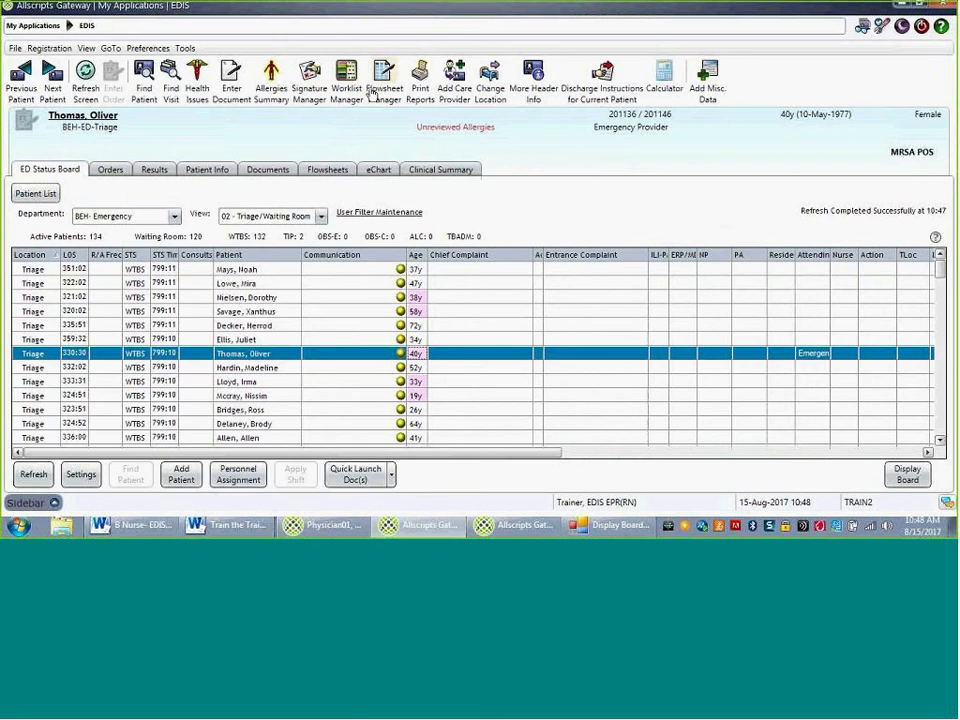
pyautogui.click(272, 269)
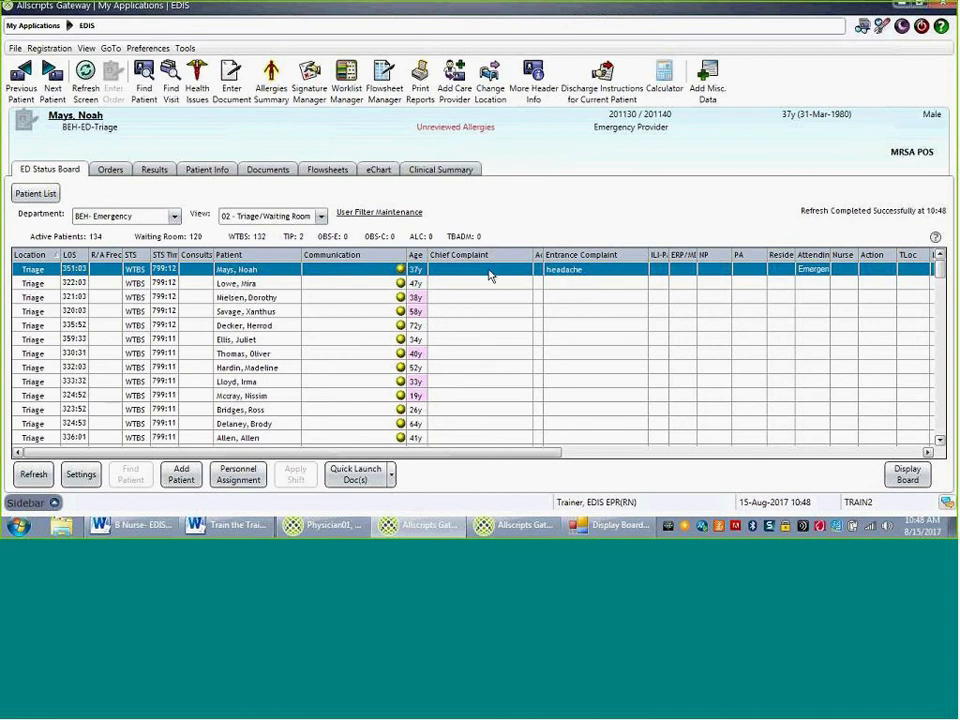
pyautogui.click(362, 478)
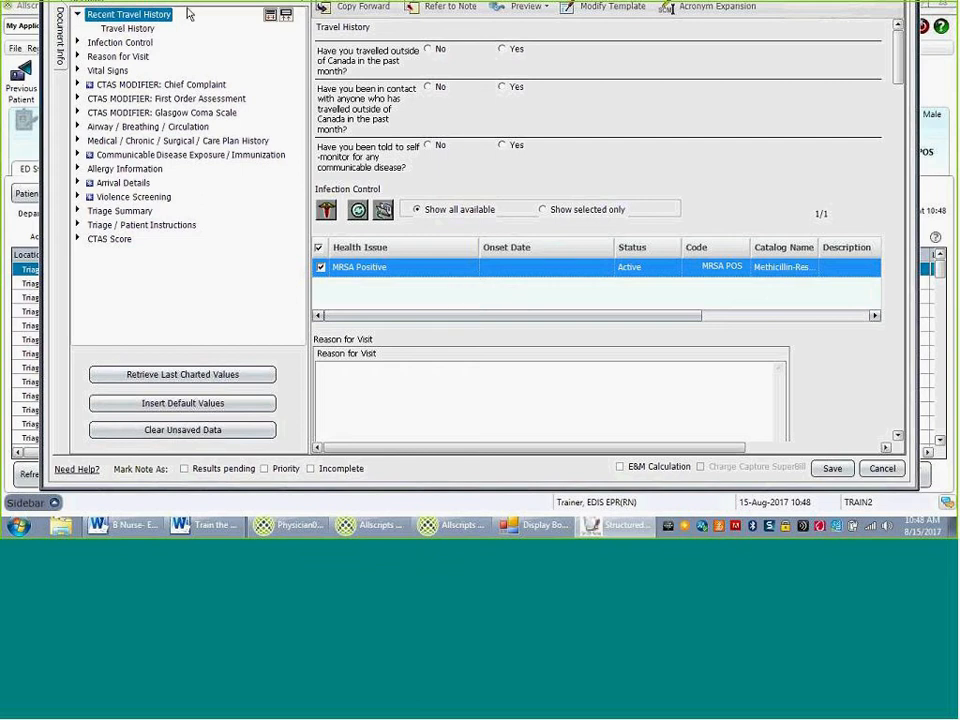
# Enter "gerakgraekgnarel" as the Reason for Visit in the triage document.
pyautogui.click(100, 63)
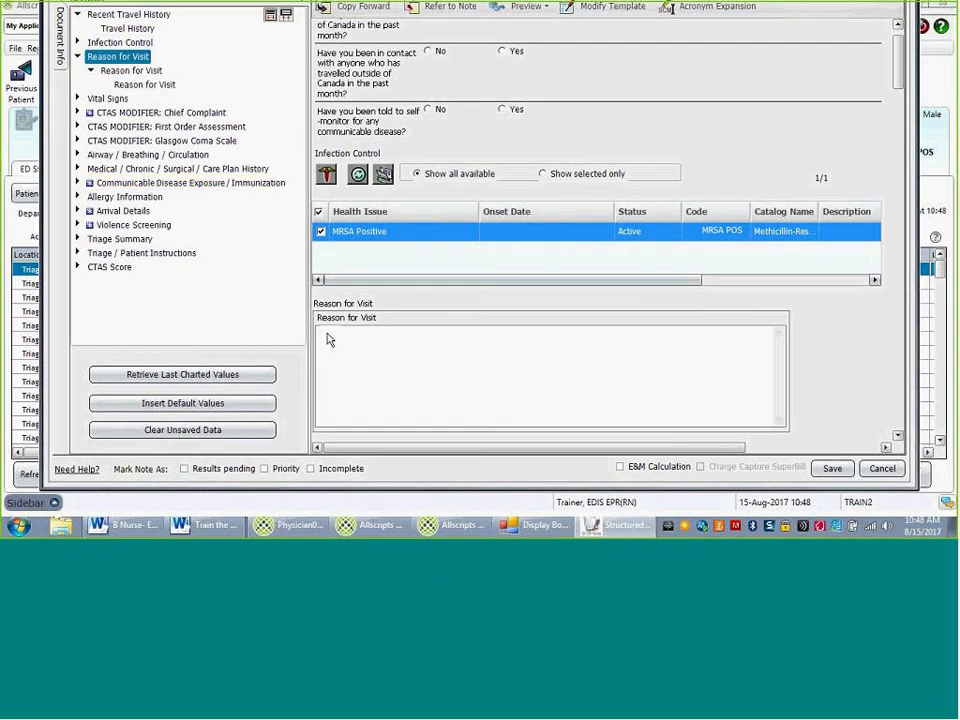
pyautogui.click(369, 334)
pyautogui.write('gerakgraekgnarel')
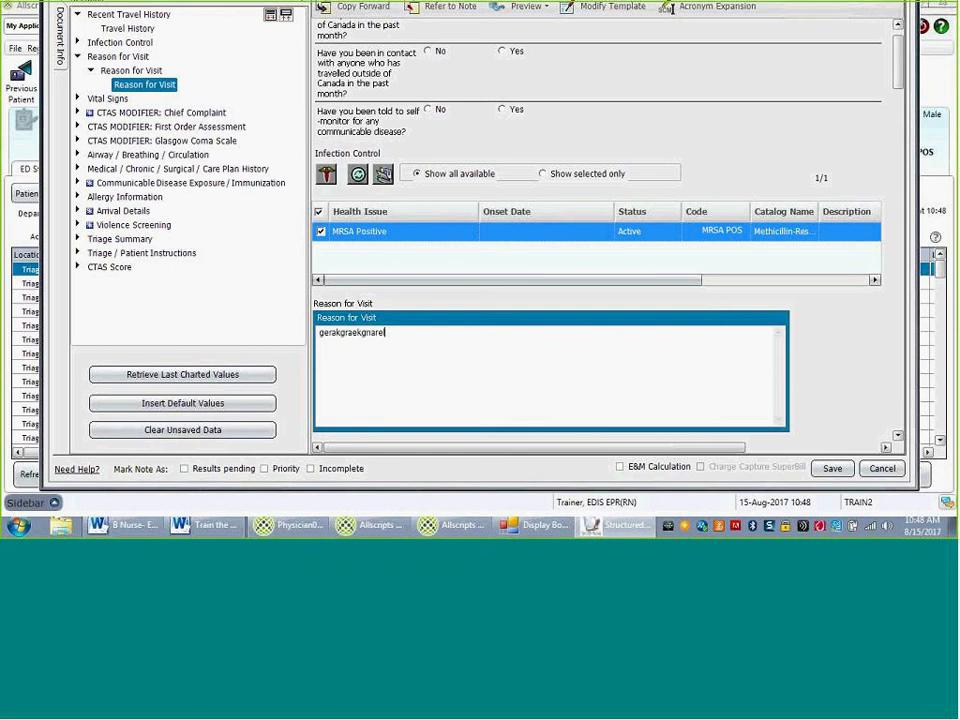
# Enter a heart rate of 8 in the Vital Signs section and acknowledge the range notice.
pyautogui.click(104, 100)
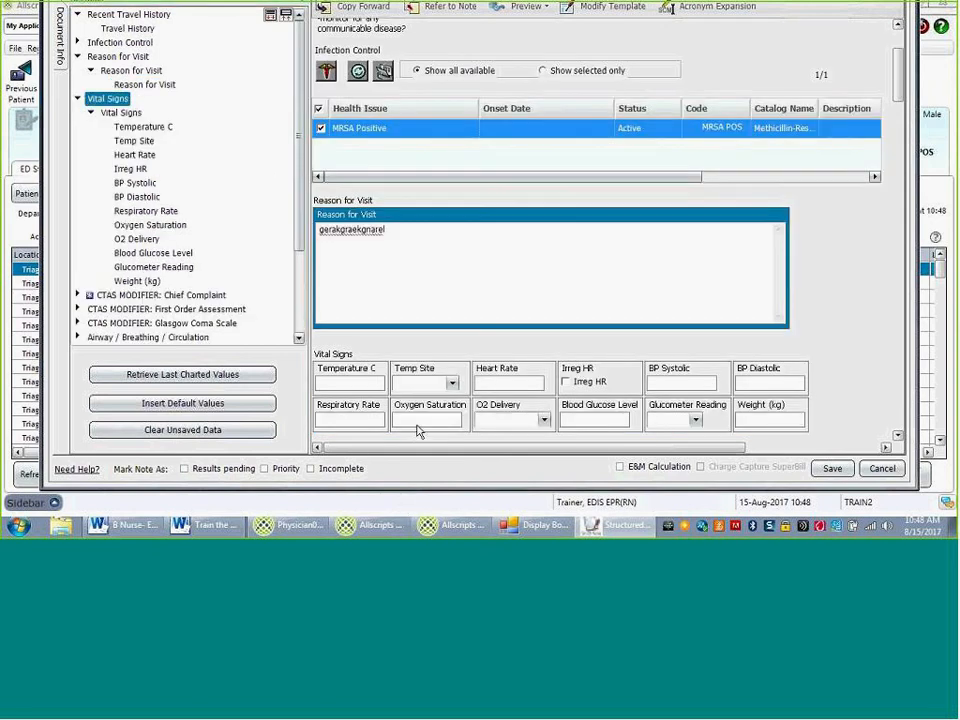
pyautogui.click(375, 384)
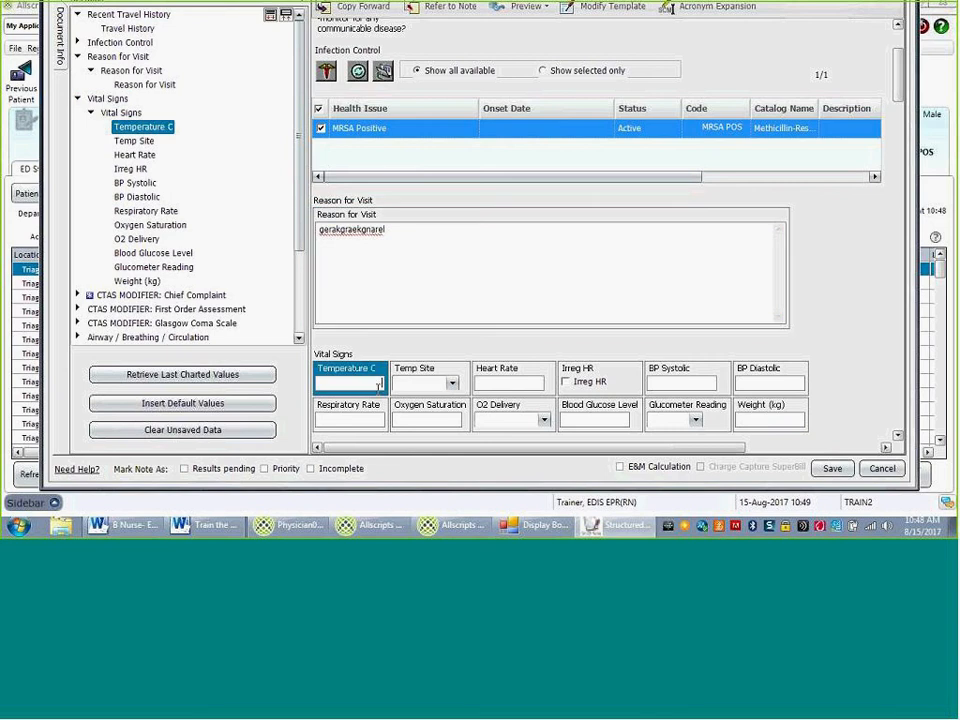
pyautogui.click(505, 384)
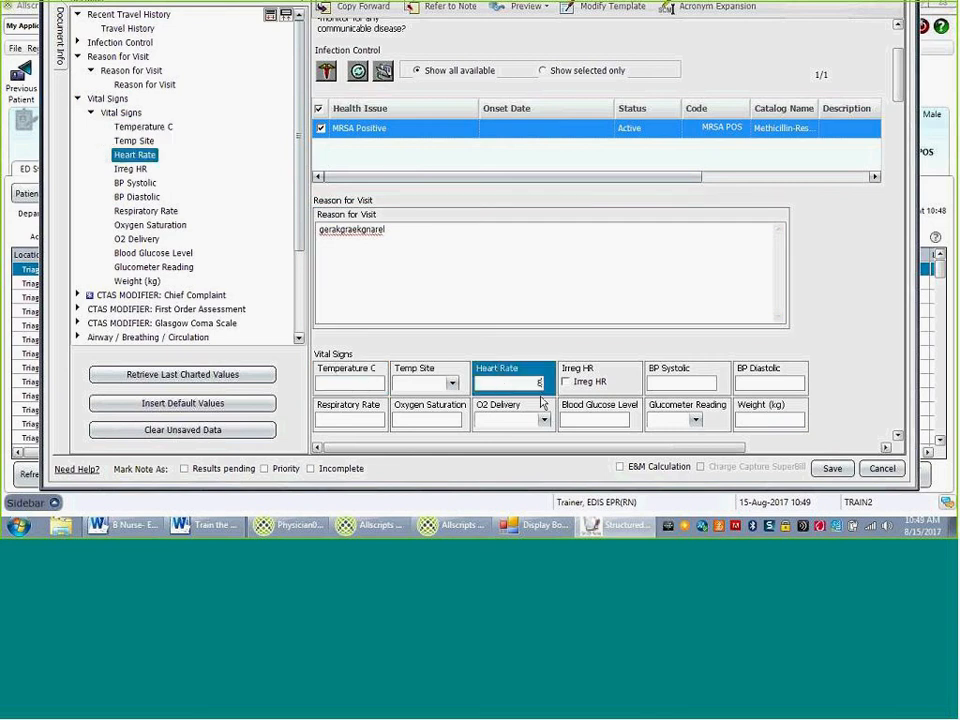
pyautogui.write('8')
pyautogui.click(672, 383)
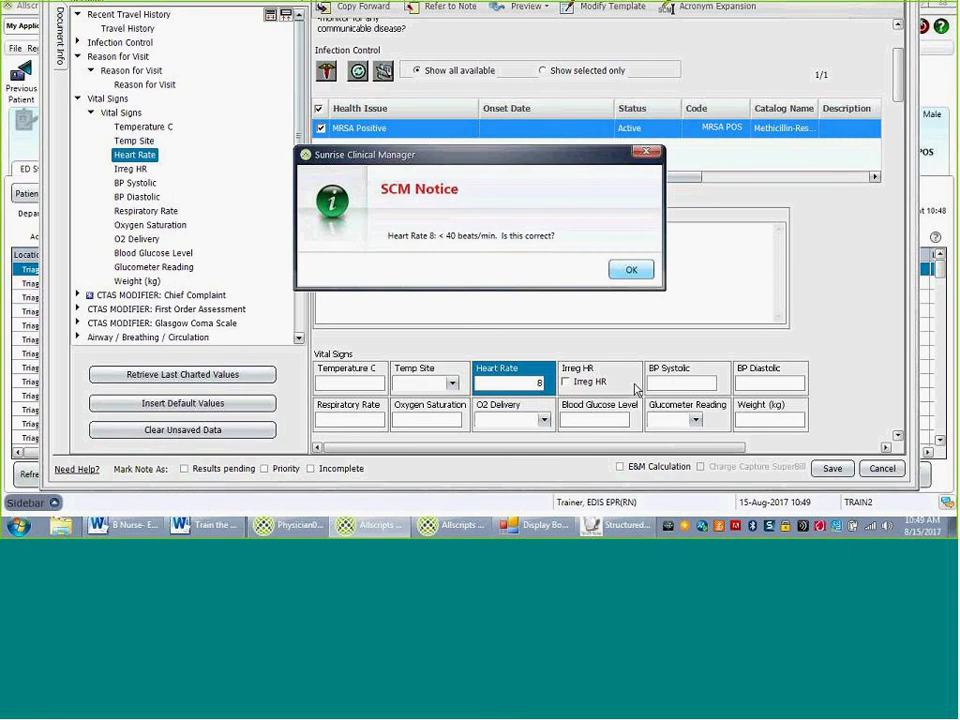
pyautogui.click(632, 274)
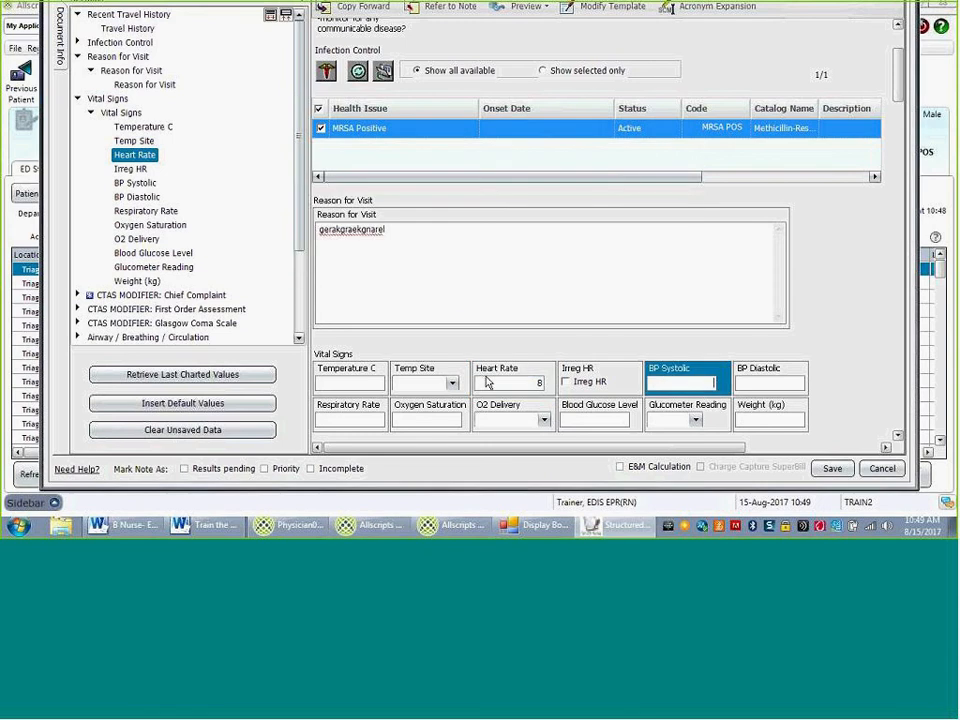
# Record the vital signs as heart rate 88, temperature 39.5 C and respiratory rate 24, and acknowledge the sepsis notice.
pyautogui.doubleClick(540, 382)
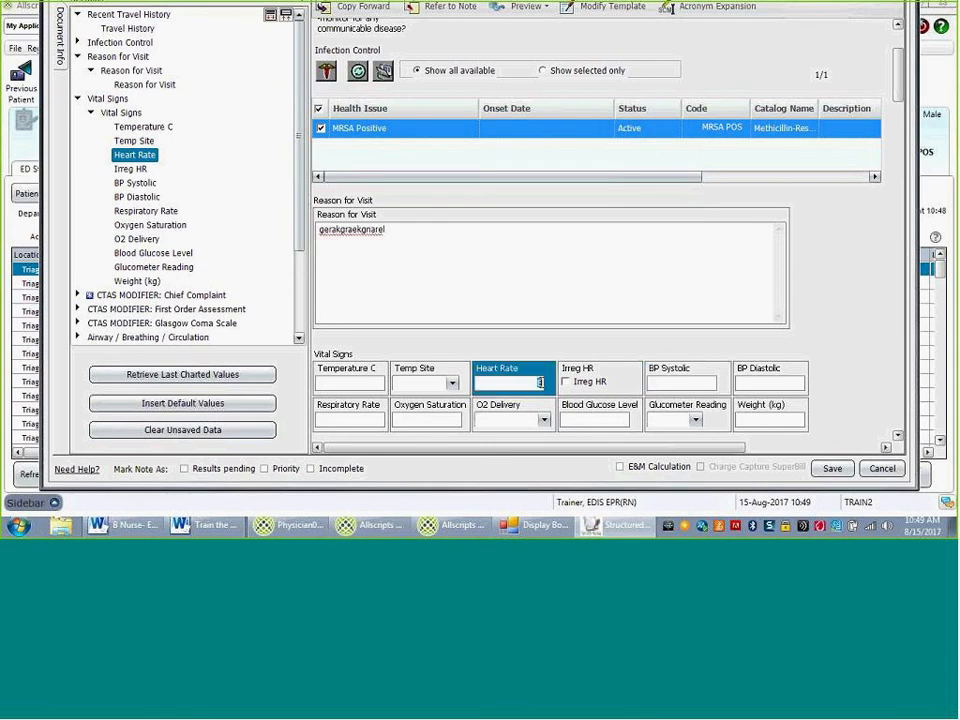
pyautogui.write('86')
pyautogui.click(373, 384)
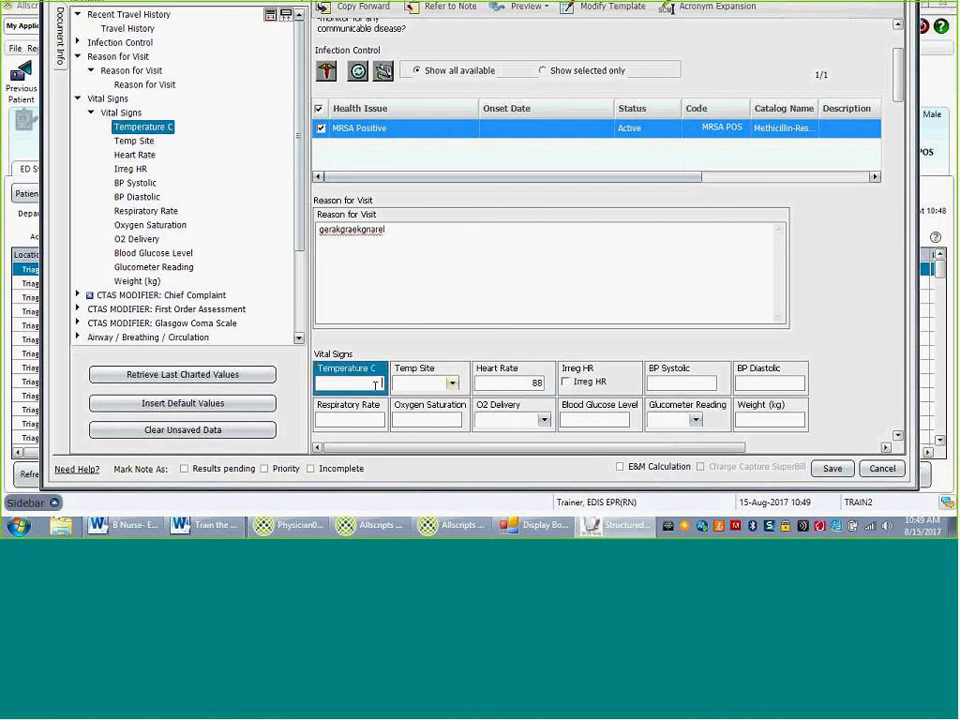
pyautogui.write('39.5')
pyautogui.click(350, 420)
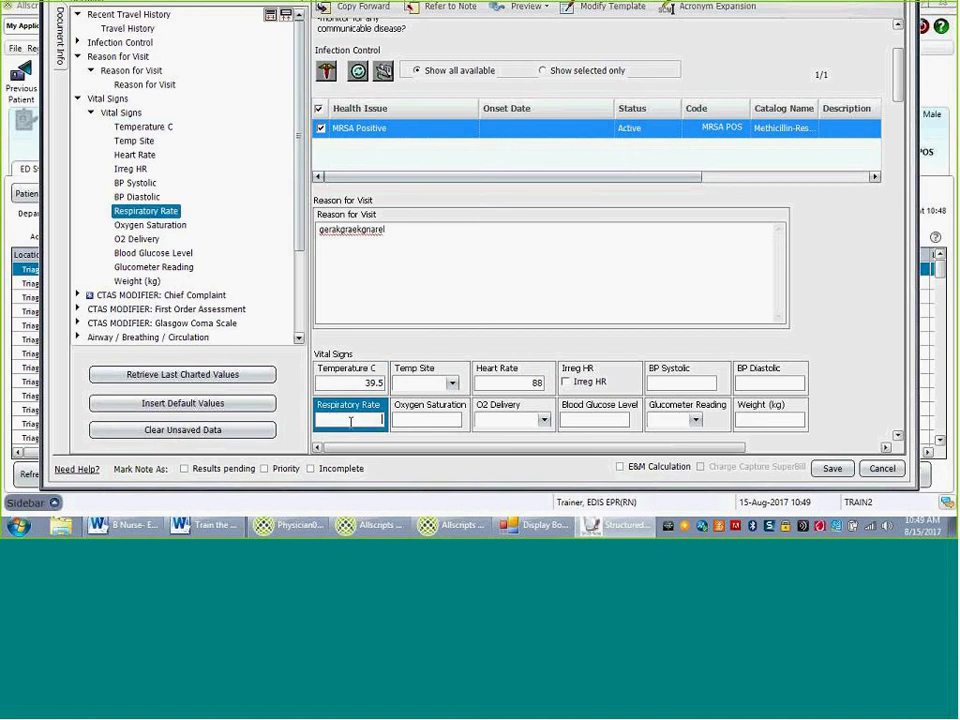
pyautogui.write('24')
pyautogui.click(521, 416)
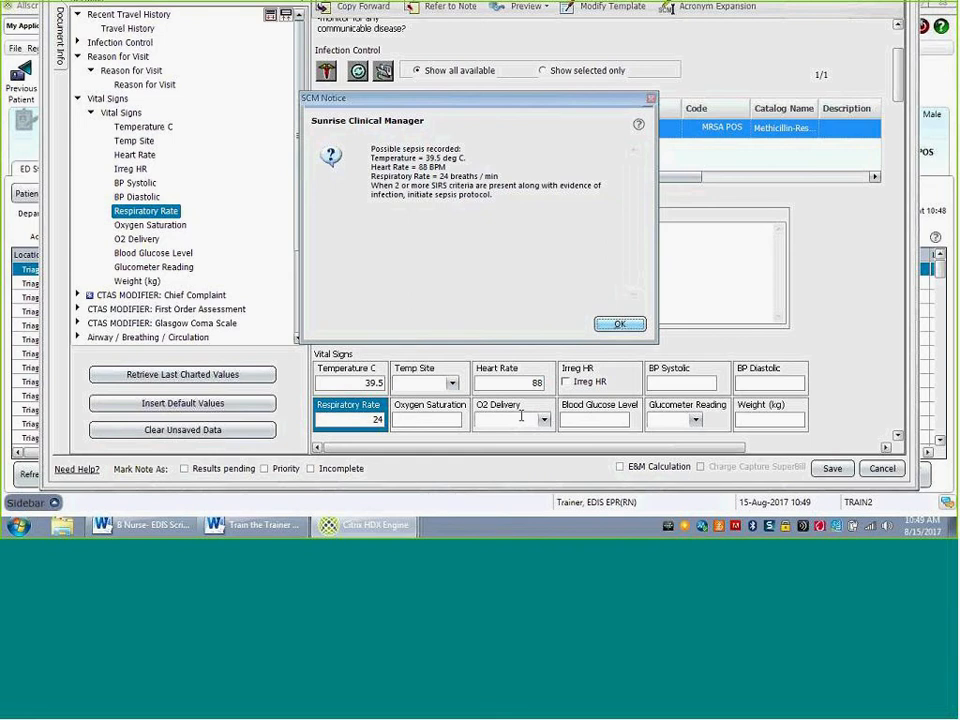
pyautogui.click(619, 323)
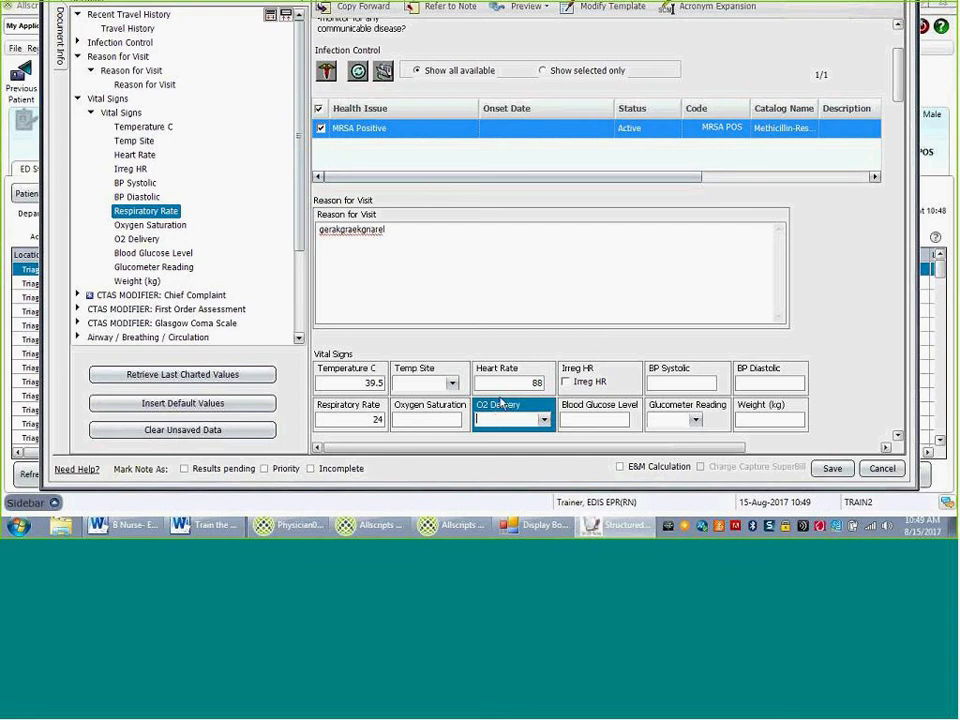
# Set the patient's weight to 1.900 kg in the Vital Signs section.
pyautogui.click(607, 417)
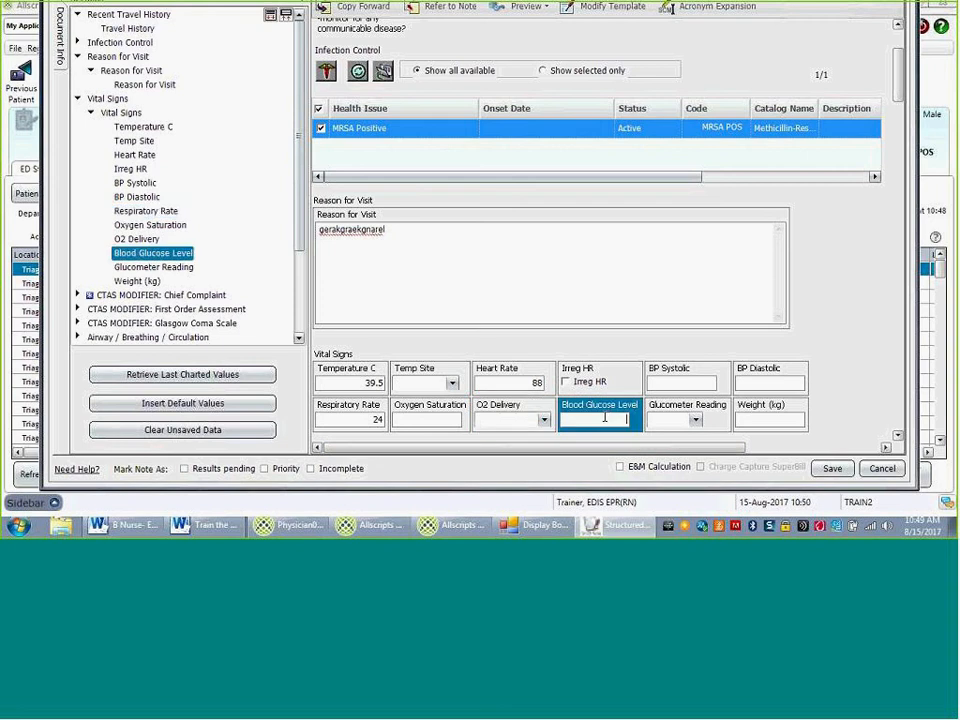
pyautogui.click(695, 421)
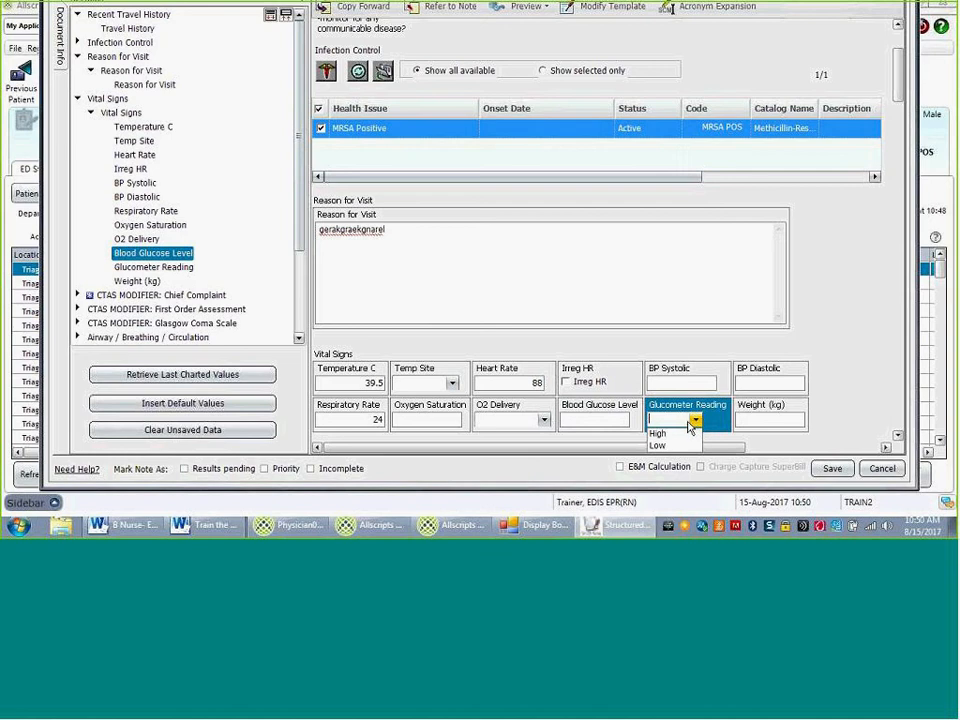
pyautogui.click(752, 420)
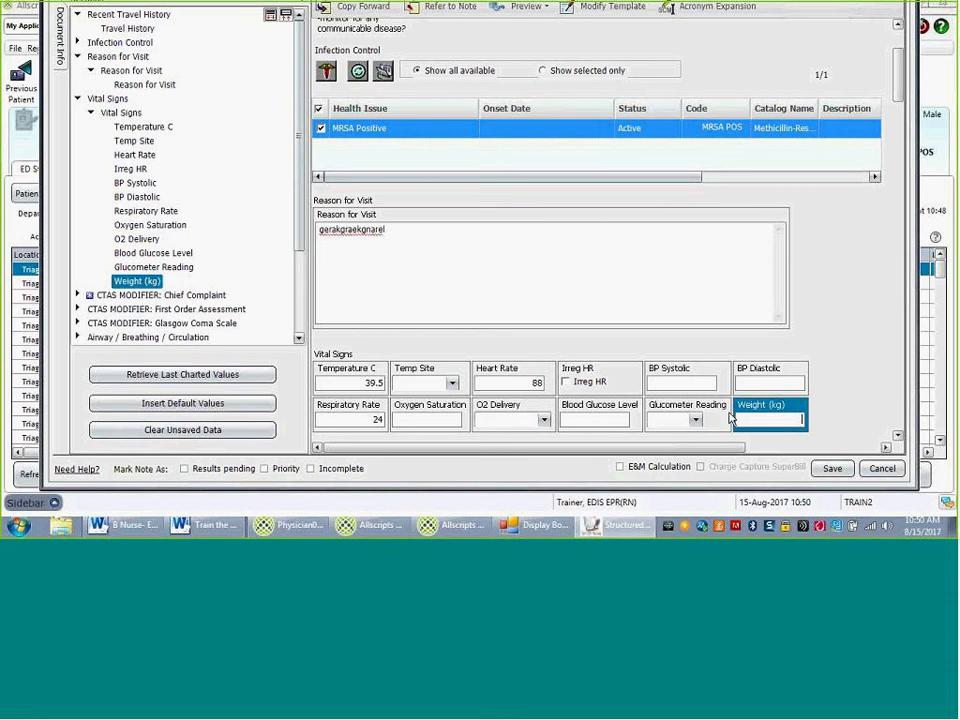
pyautogui.write('1.900')
# Set the CTAS complaint category to Neurologic, the chief complaint to Headache and the specific modifier to Sudden, Severe, Worst Ever.
pyautogui.scroll(-3, 757, 408)
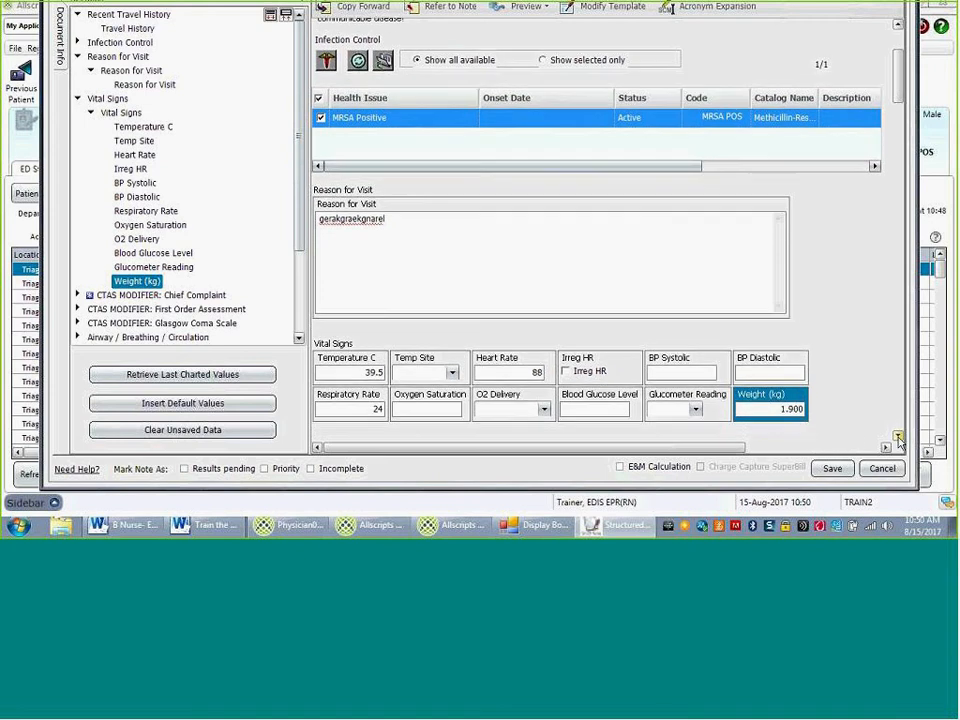
pyautogui.click(165, 295)
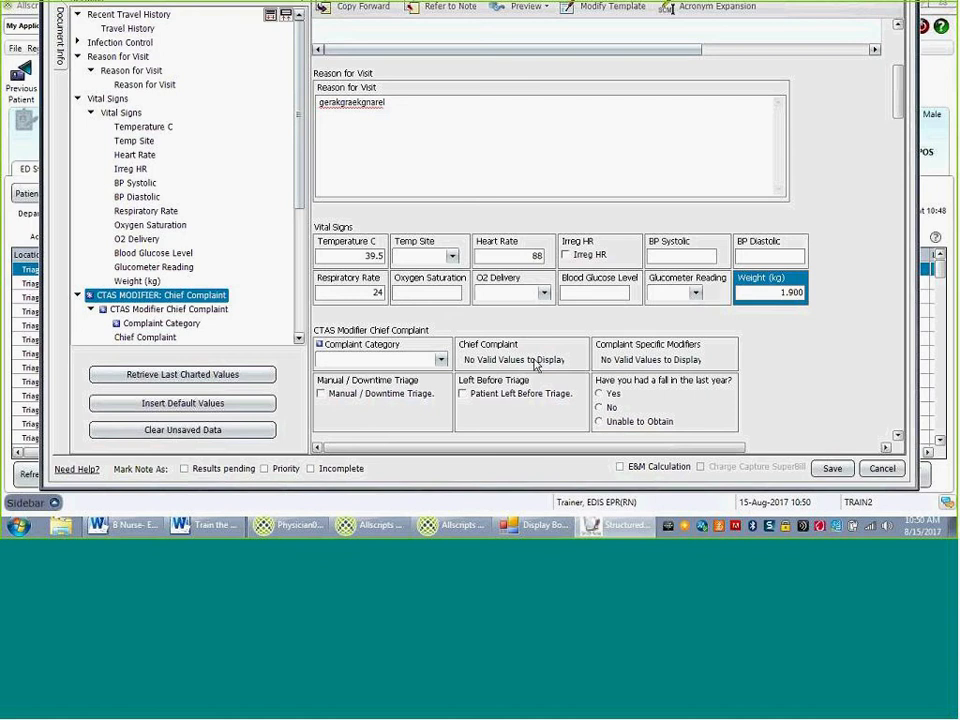
pyautogui.click(436, 361)
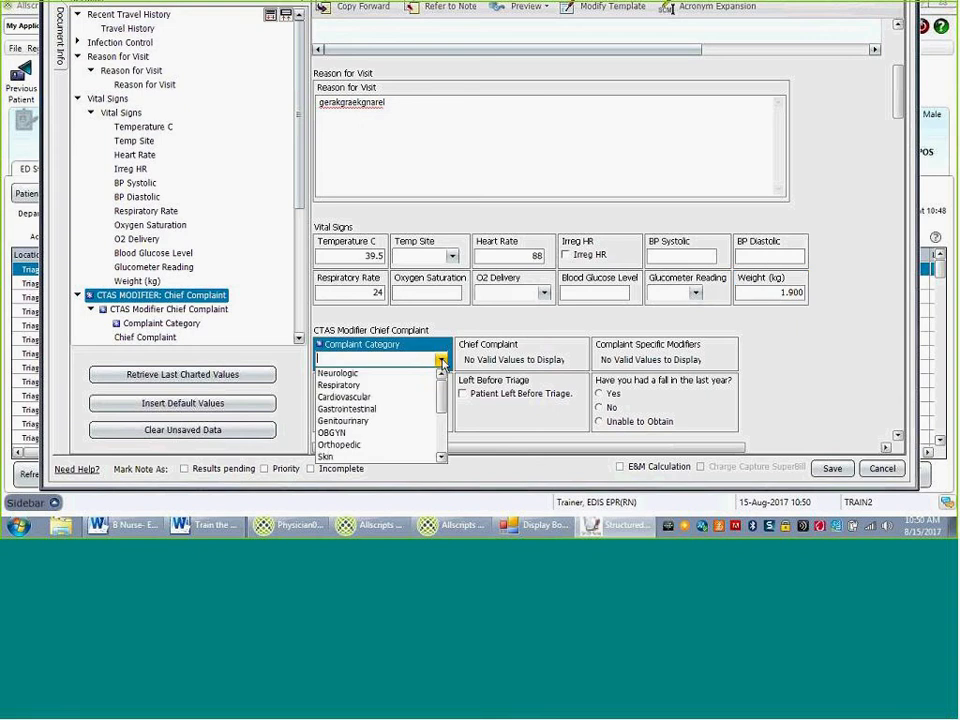
pyautogui.click(366, 373)
pyautogui.click(619, 279)
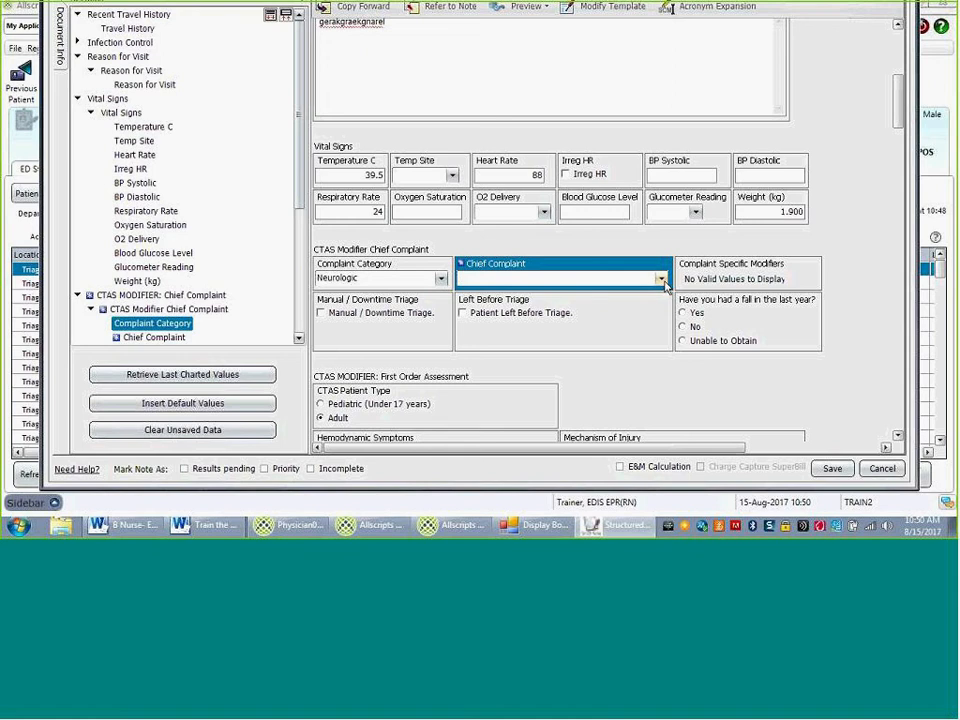
pyautogui.click(660, 278)
pyautogui.scroll(-1, 565, 334)
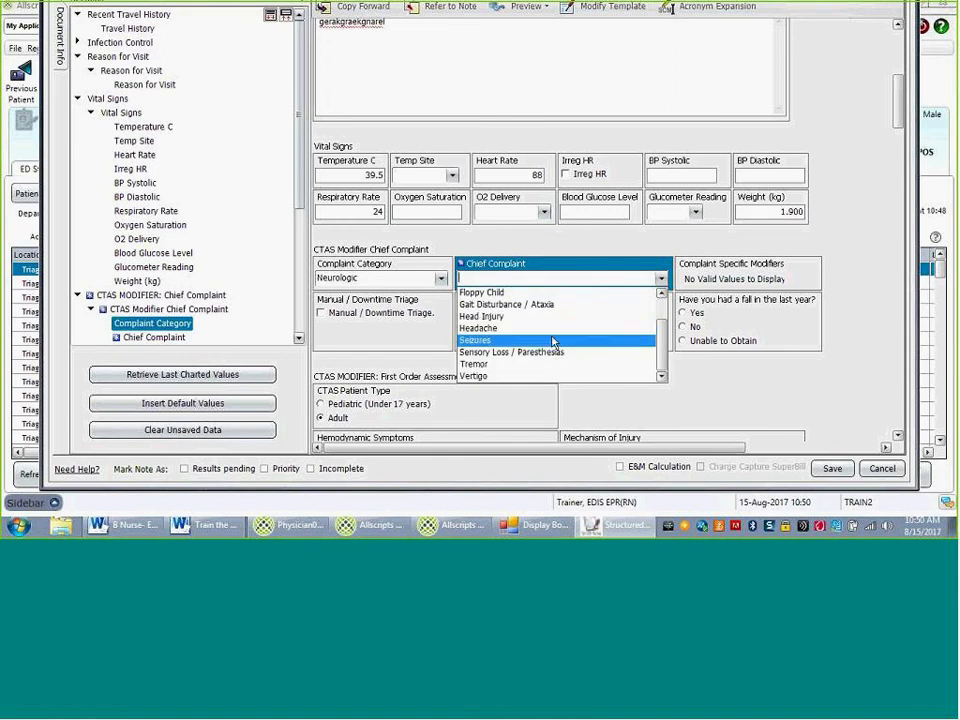
pyautogui.click(548, 335)
pyautogui.click(846, 278)
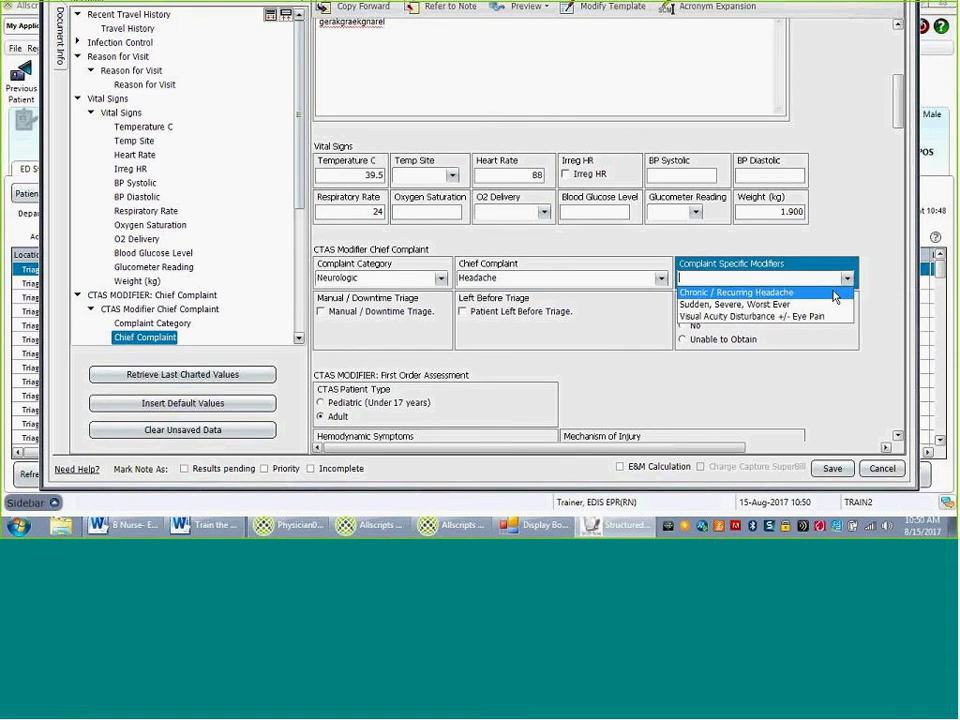
pyautogui.click(745, 304)
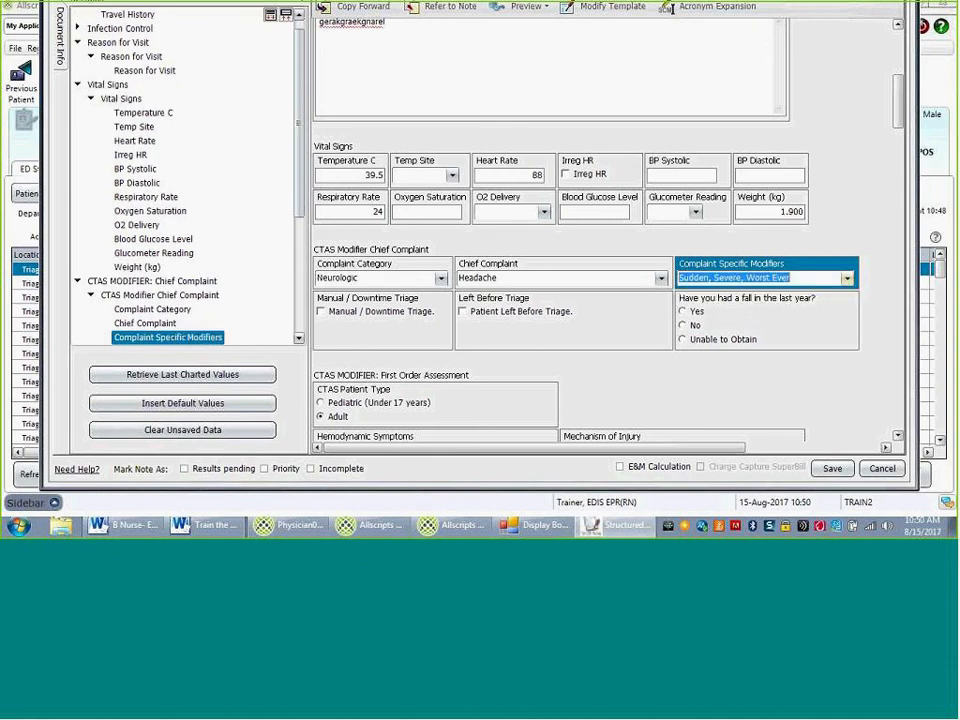
# Review the CTAS Score section at the end of the triage document.
pyautogui.moveTo(901, 110); pyautogui.dragTo(903, 337)
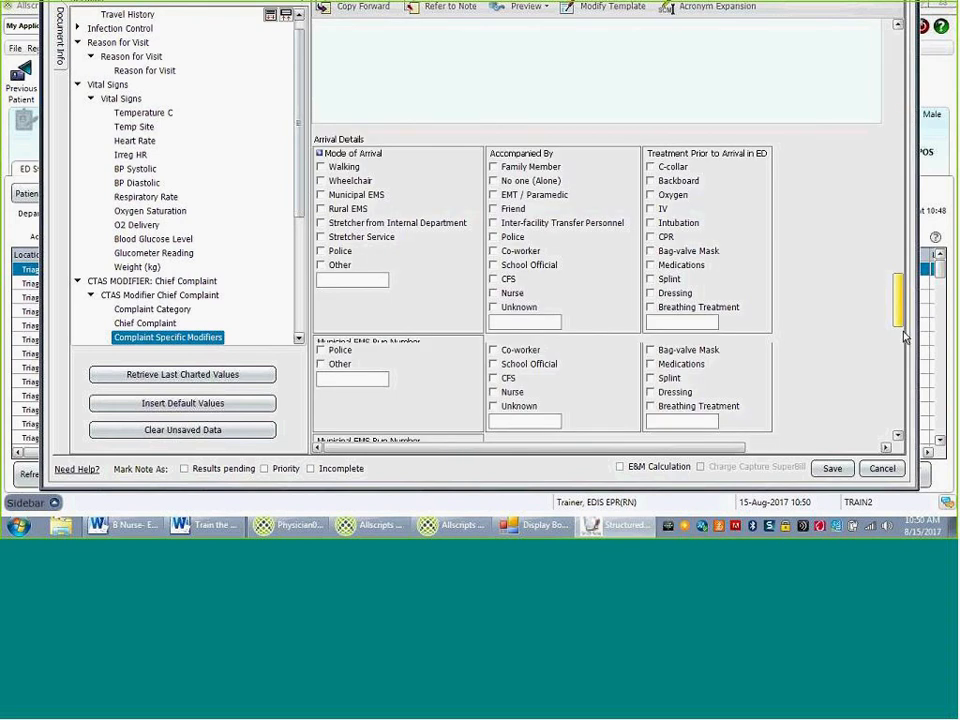
pyautogui.moveTo(903, 337); pyautogui.dragTo(913, 450)
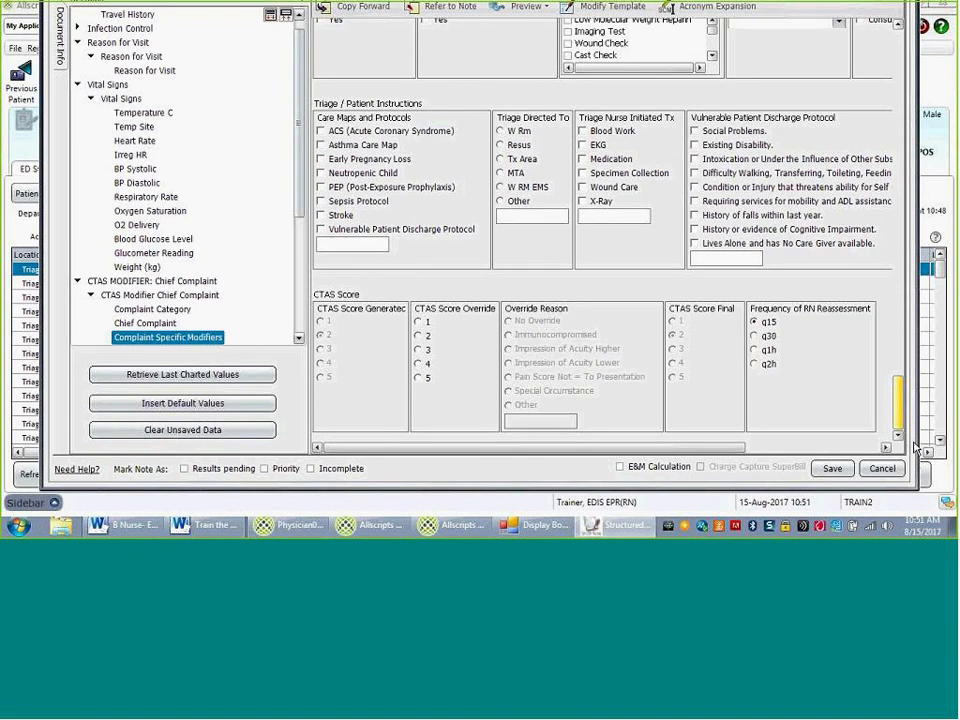
# Change the complaint specific modifier to Visual Acuity Disturbance +/- Eye Pain and answer No to the fall in the last year question.
pyautogui.moveTo(913, 447); pyautogui.dragTo(916, 117)
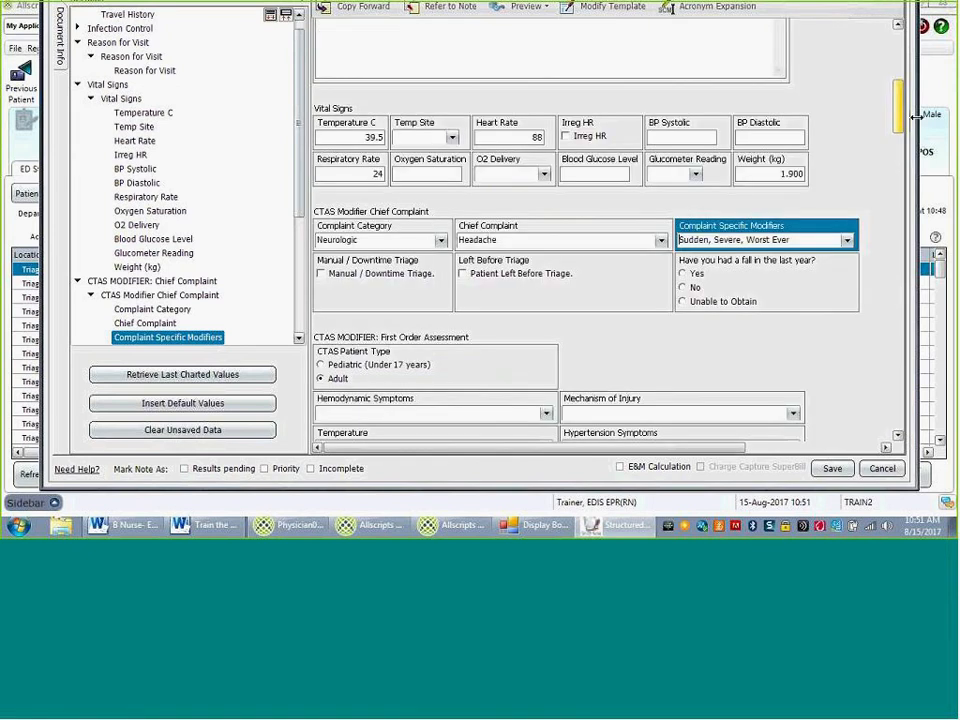
pyautogui.click(846, 240)
pyautogui.click(805, 276)
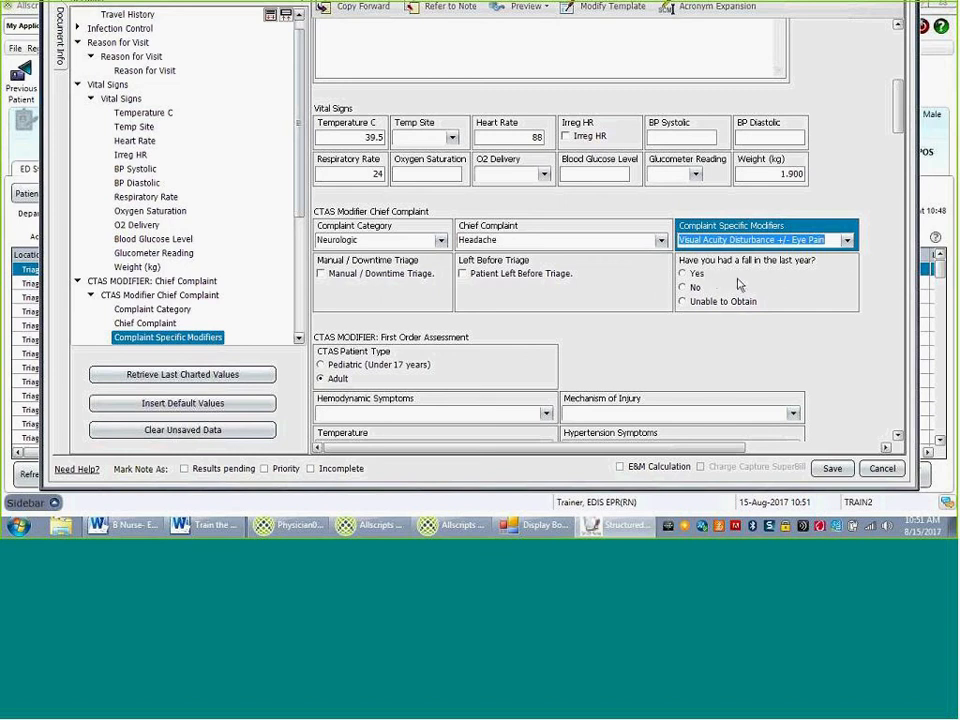
pyautogui.click(684, 288)
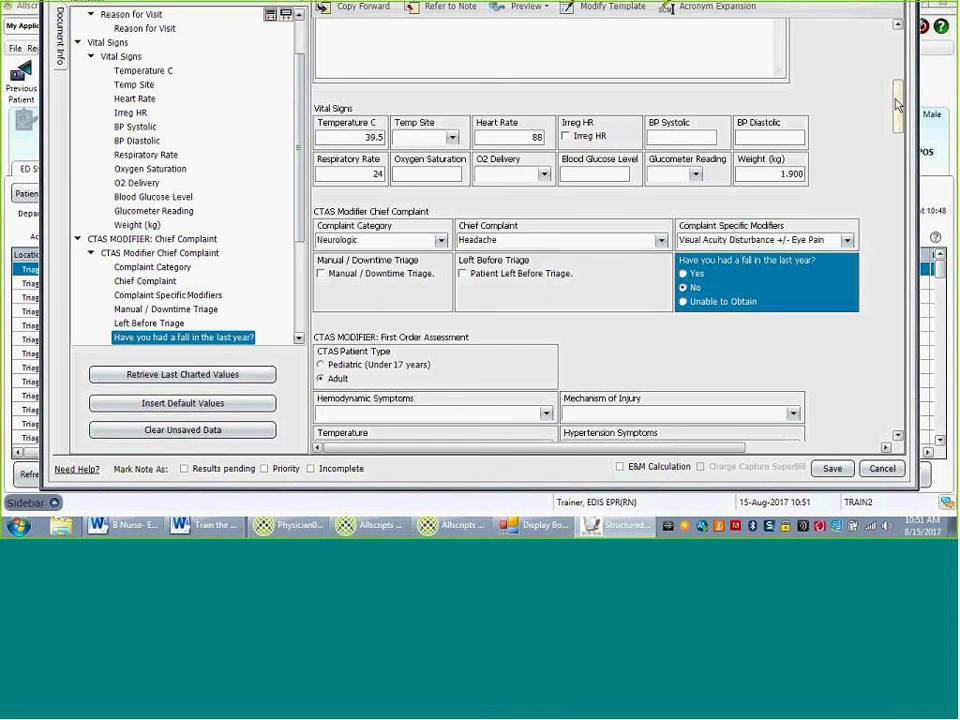
# In the First Order Assessment, set Pain Chronicity and Location to Acute - Central and the Pain Scale to A-C Pain - 8/10.
pyautogui.moveTo(898, 105); pyautogui.dragTo(898, 135)
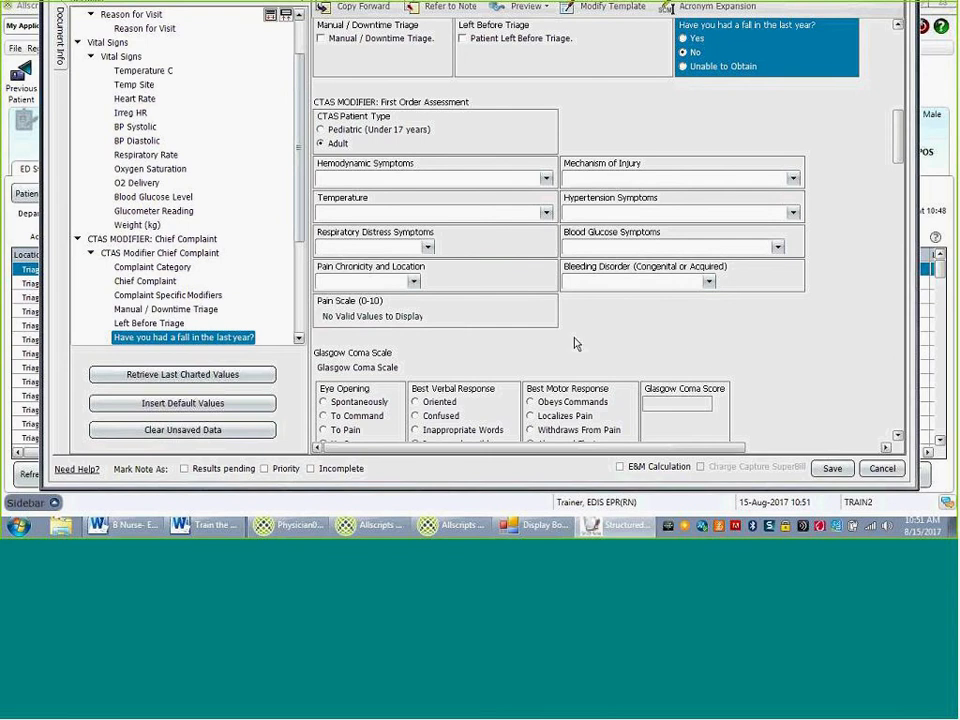
pyautogui.click(414, 283)
pyautogui.click(387, 296)
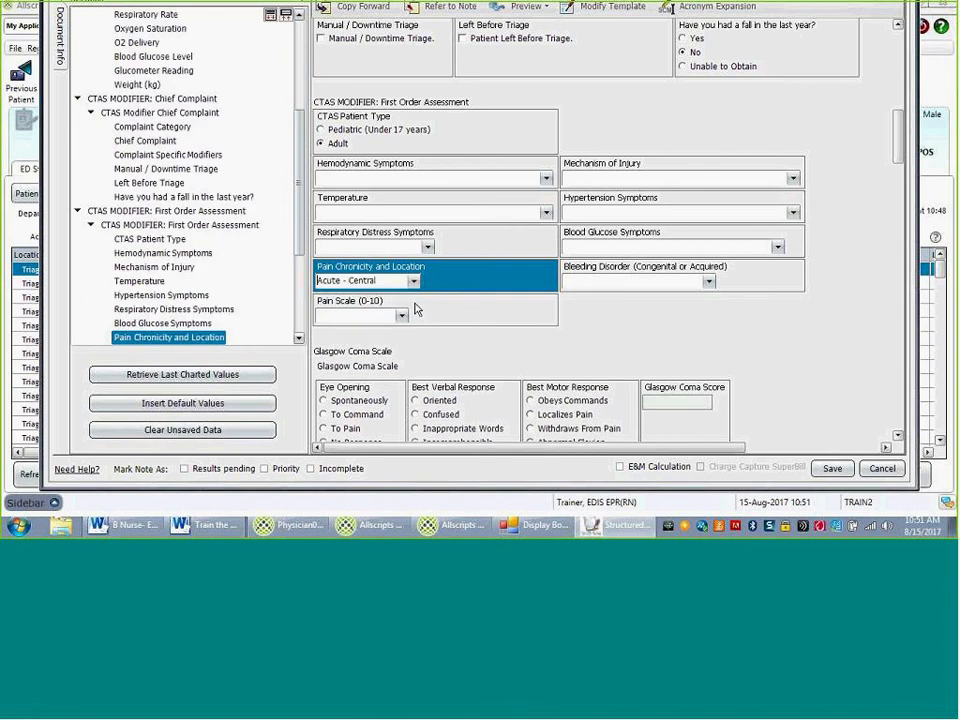
pyautogui.click(401, 315)
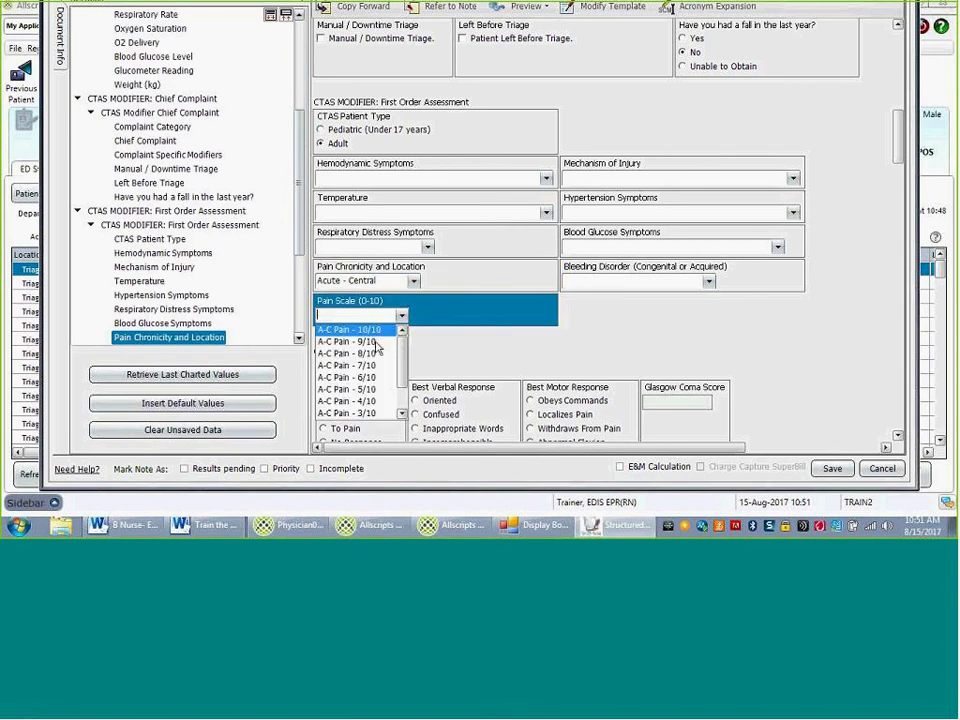
pyautogui.click(895, 197)
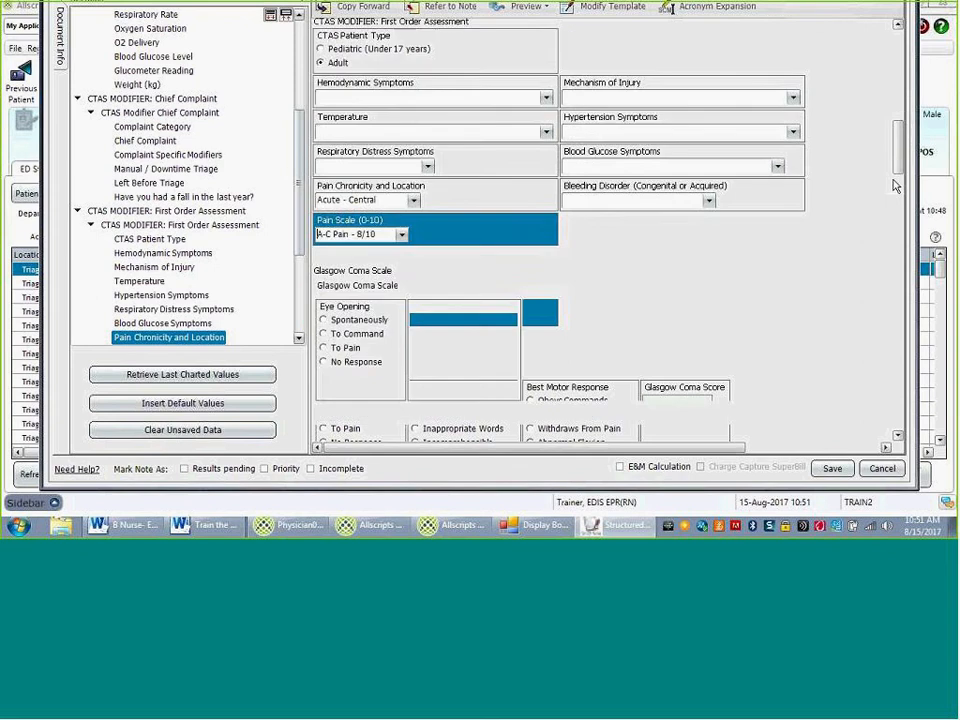
# Record the Glasgow Coma Scale as Spontaneously, Oriented and Obeys Commands, and mark the airway as Open.
pyautogui.moveTo(897, 197); pyautogui.dragTo(897, 172)
pyautogui.click(381, 165)
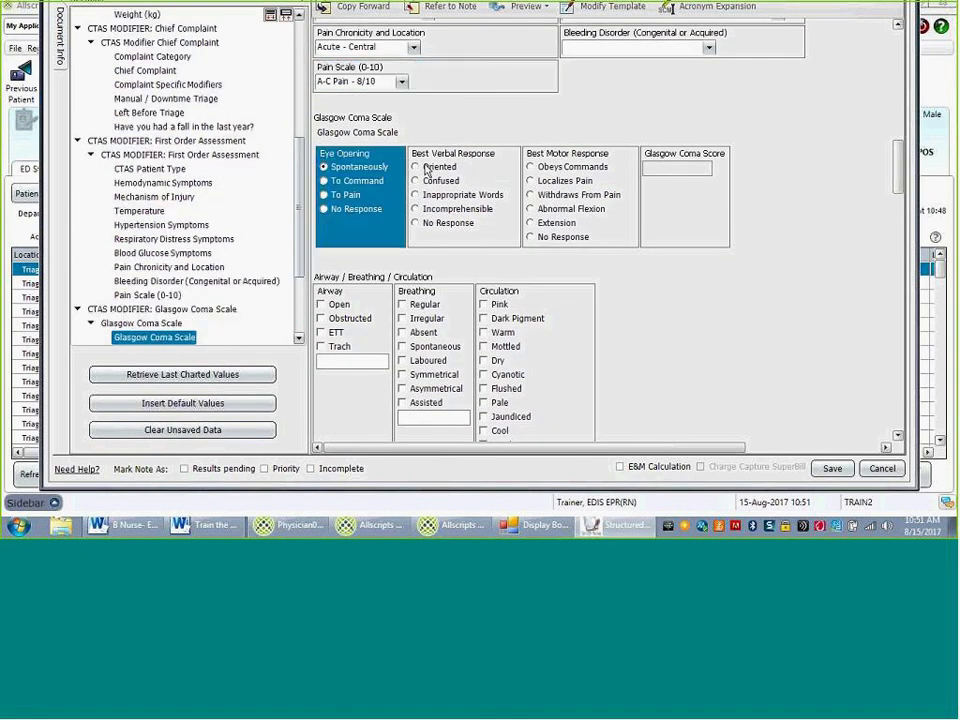
pyautogui.click(436, 168)
pyautogui.click(550, 168)
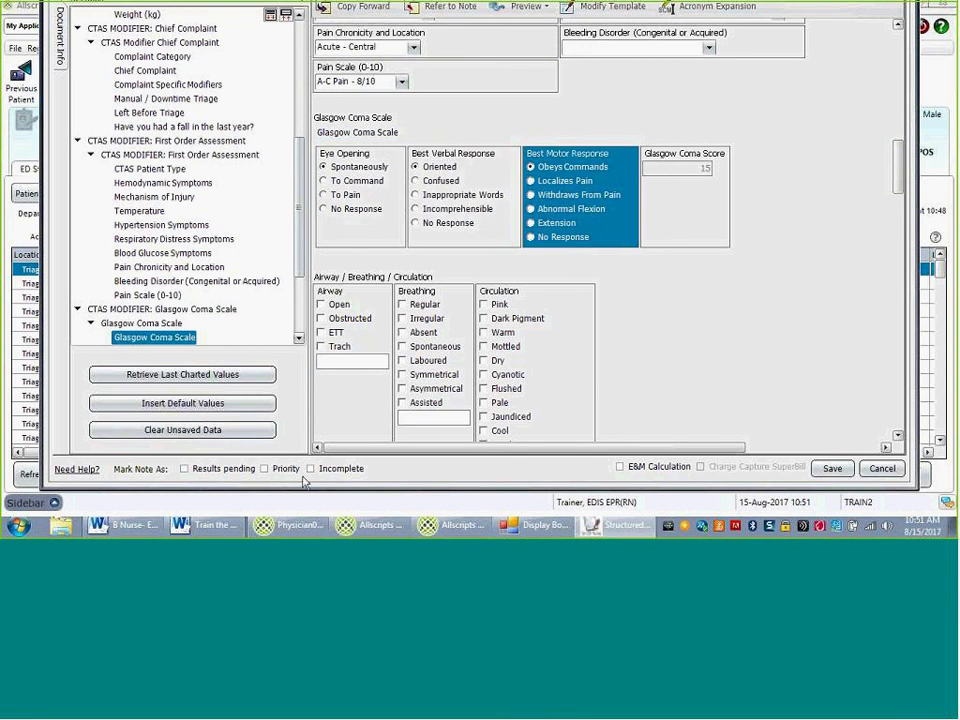
pyautogui.click(330, 304)
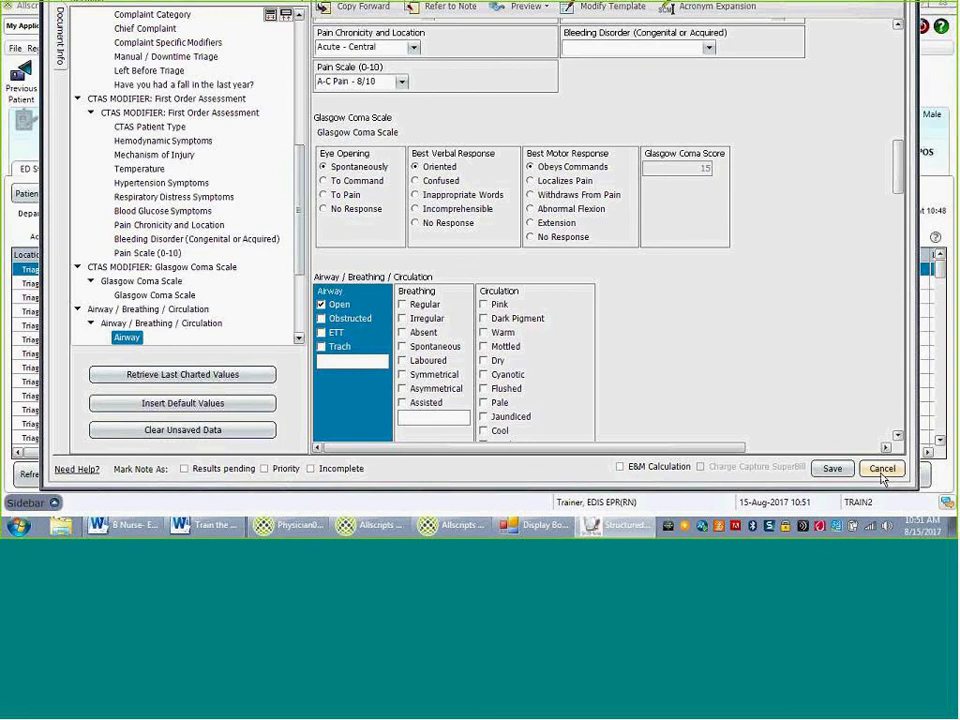
# Save the triage document, answering the save prompt, and refresh the status board.
pyautogui.click(833, 472)
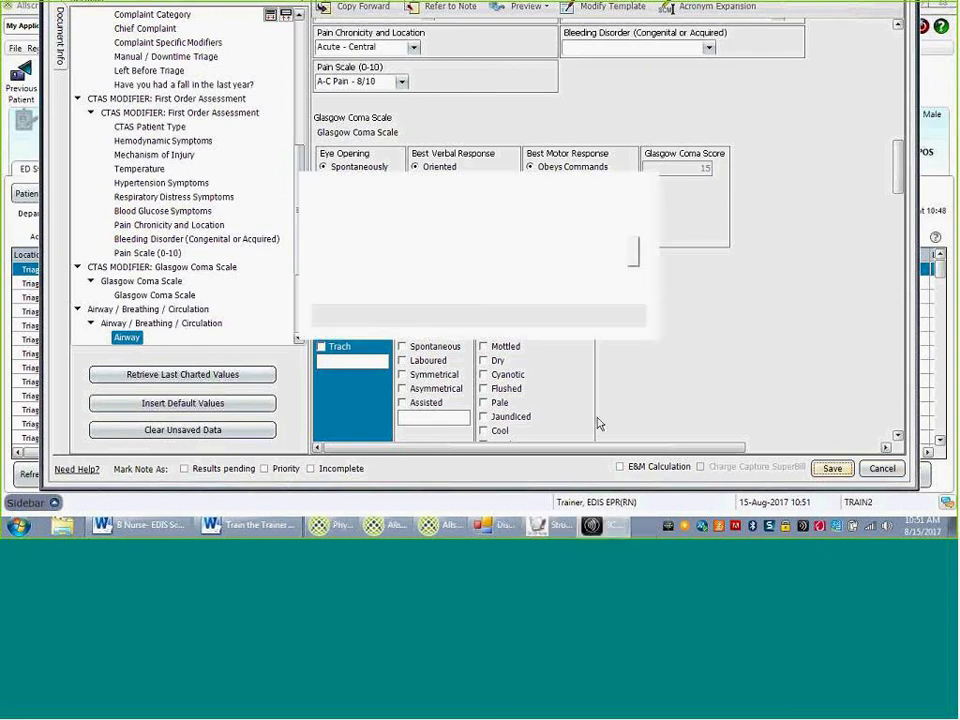
pyautogui.click(456, 318)
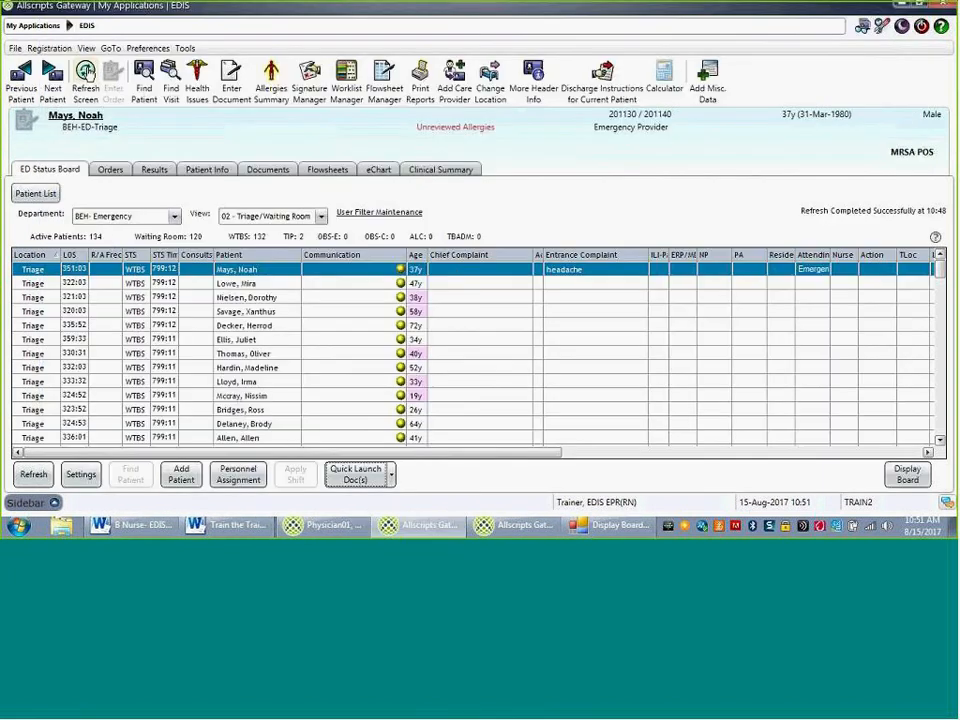
pyautogui.click(85, 71)
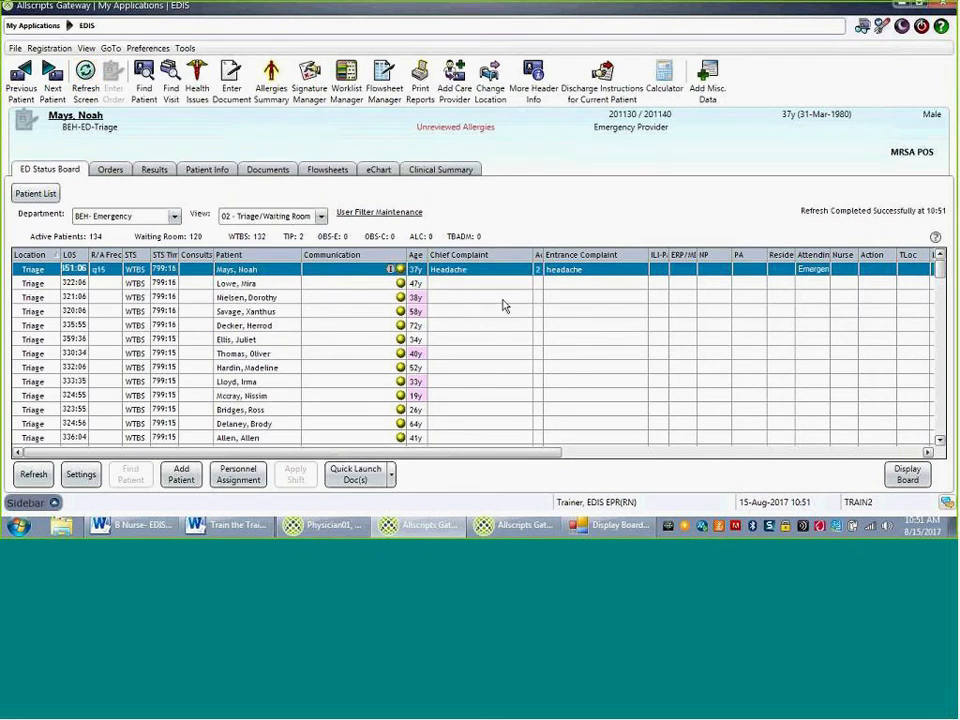
# Move the triaged headache patient from Triage to the location Exam # 05 - Major on the status board.
pyautogui.moveTo(391, 279)
pyautogui.click(33, 271)
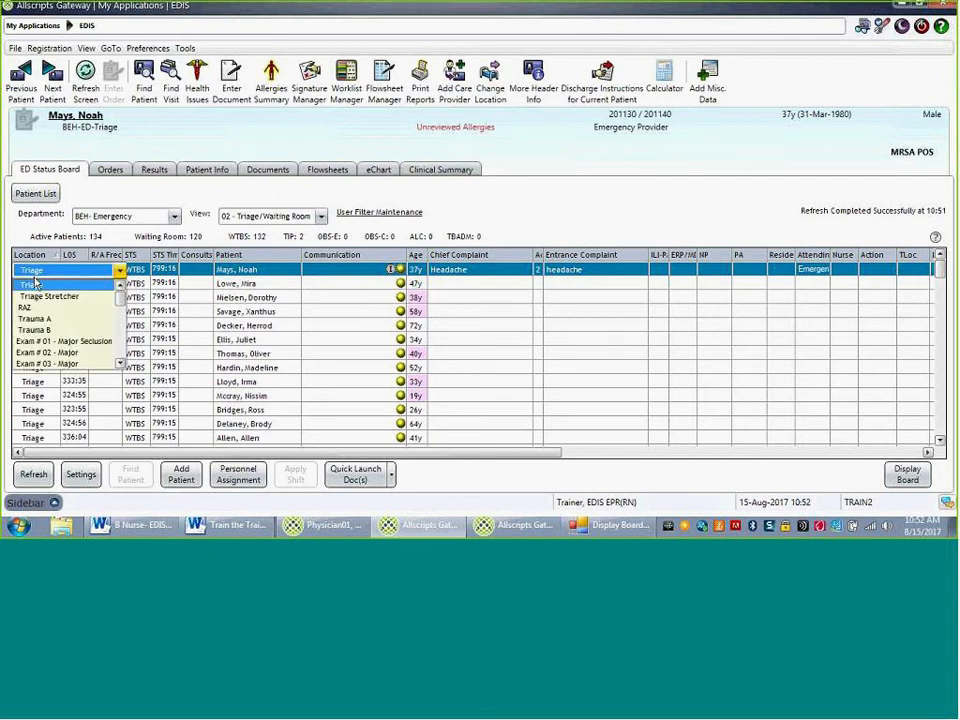
pyautogui.scroll(-2, 52, 318)
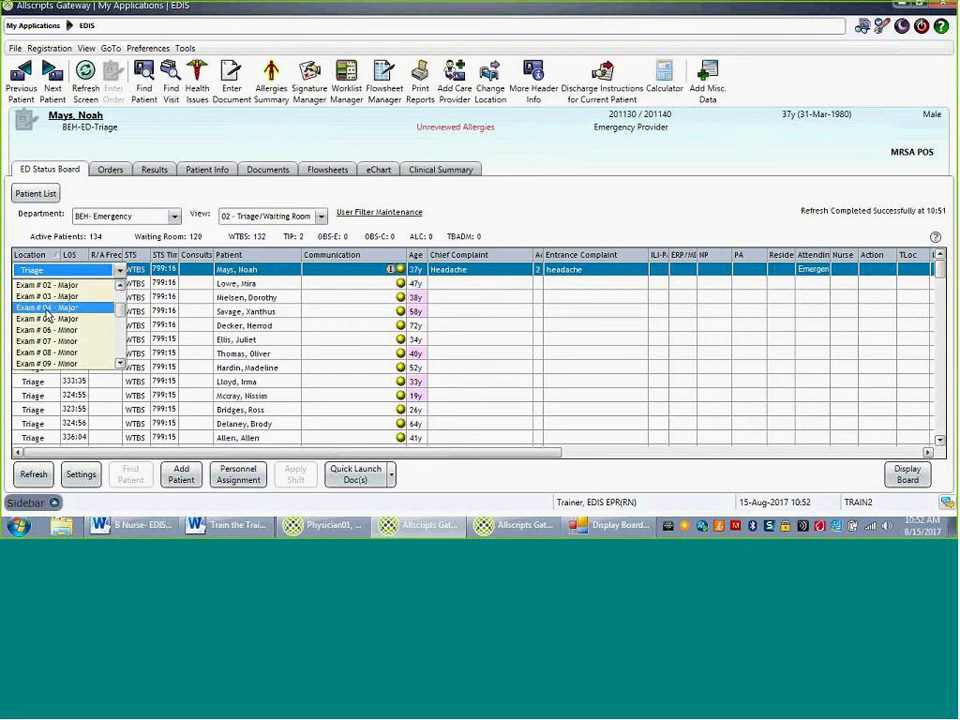
pyautogui.click(48, 319)
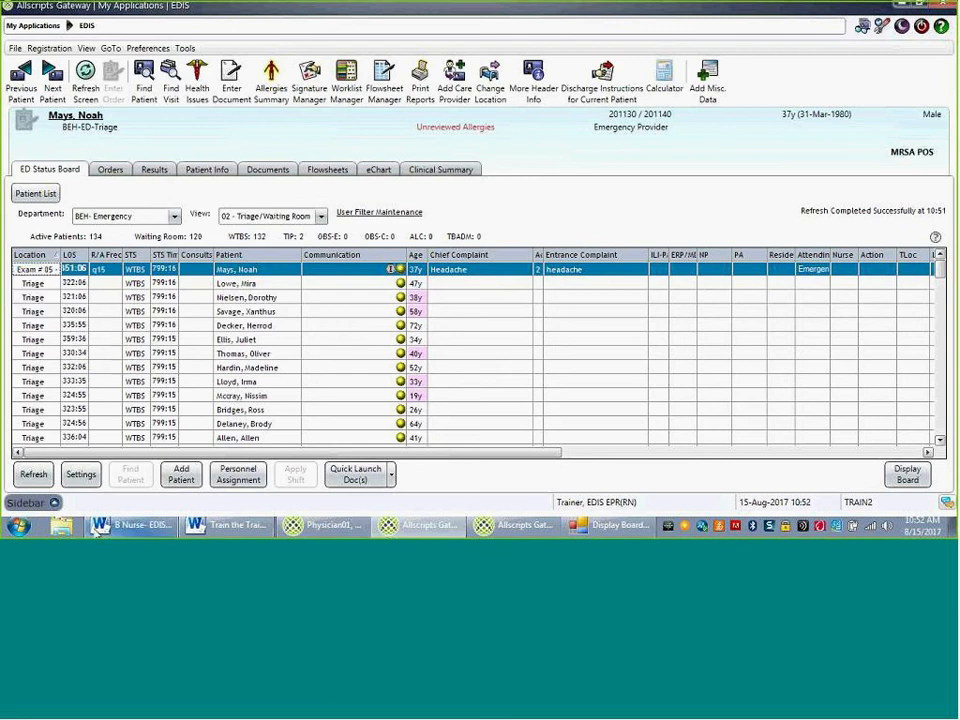
pyautogui.moveTo(125, 525)
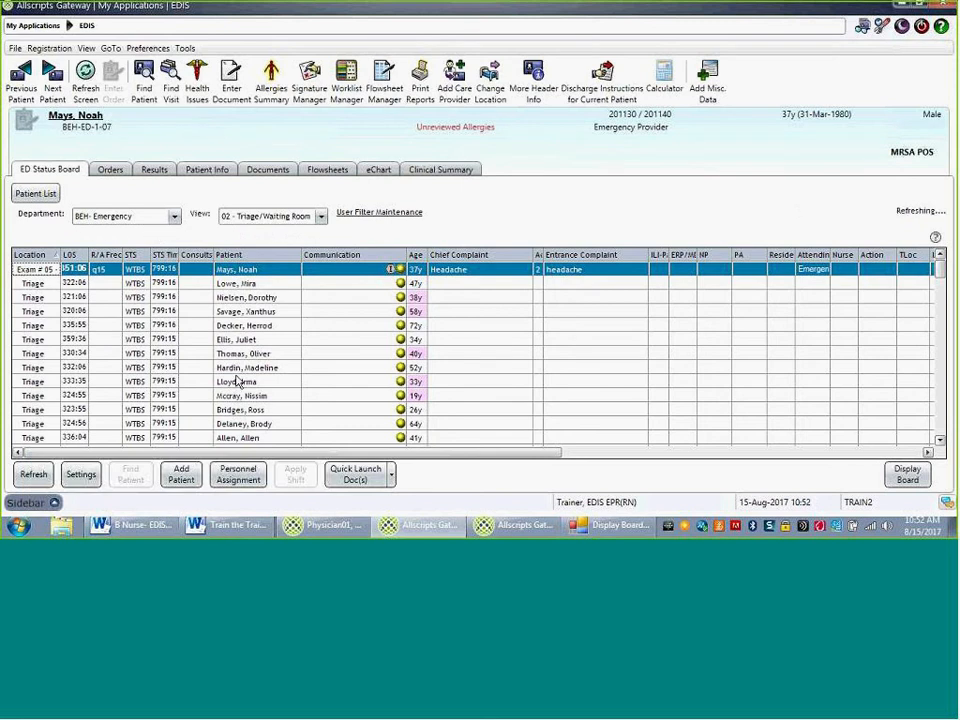
# Switch the status board view to 01 - BEH ED and select the headache patient in Exam # 05.
pyautogui.click(321, 217)
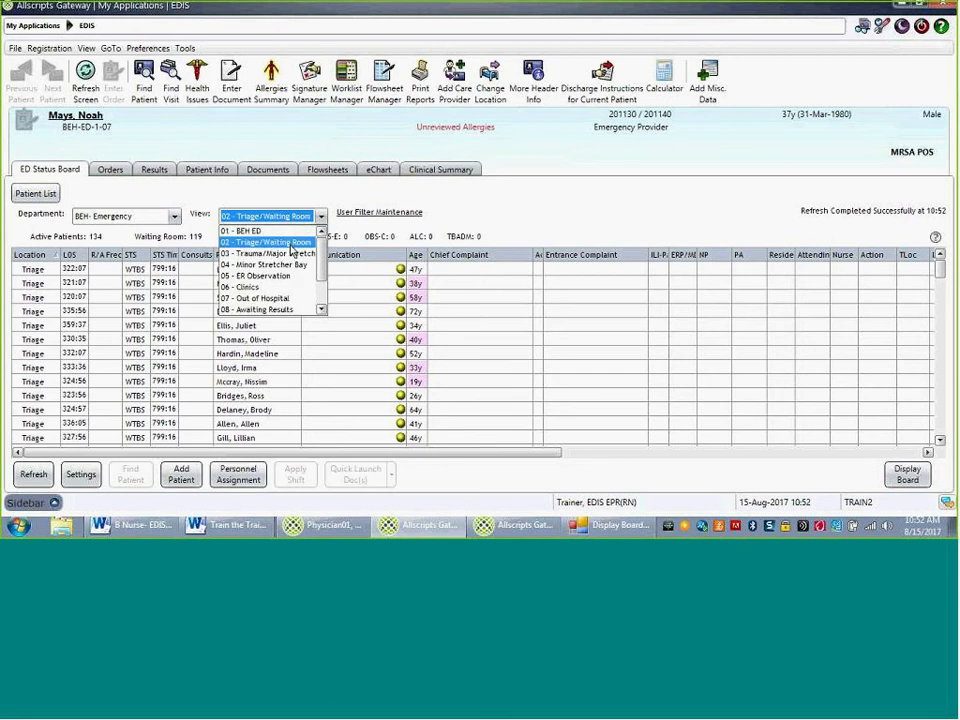
pyautogui.click(266, 231)
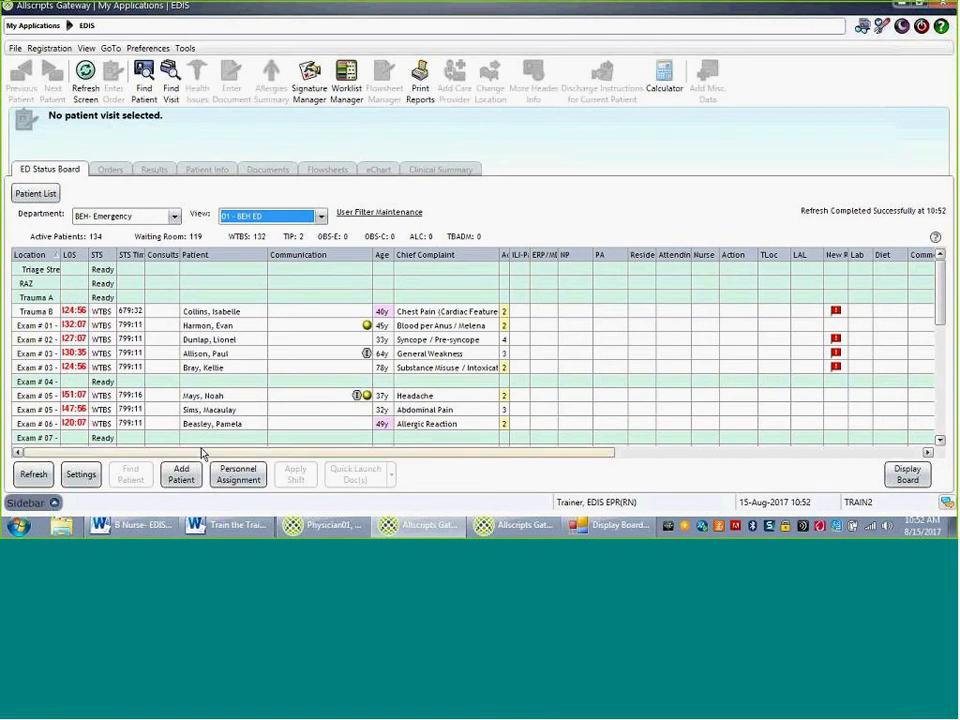
pyautogui.click(293, 398)
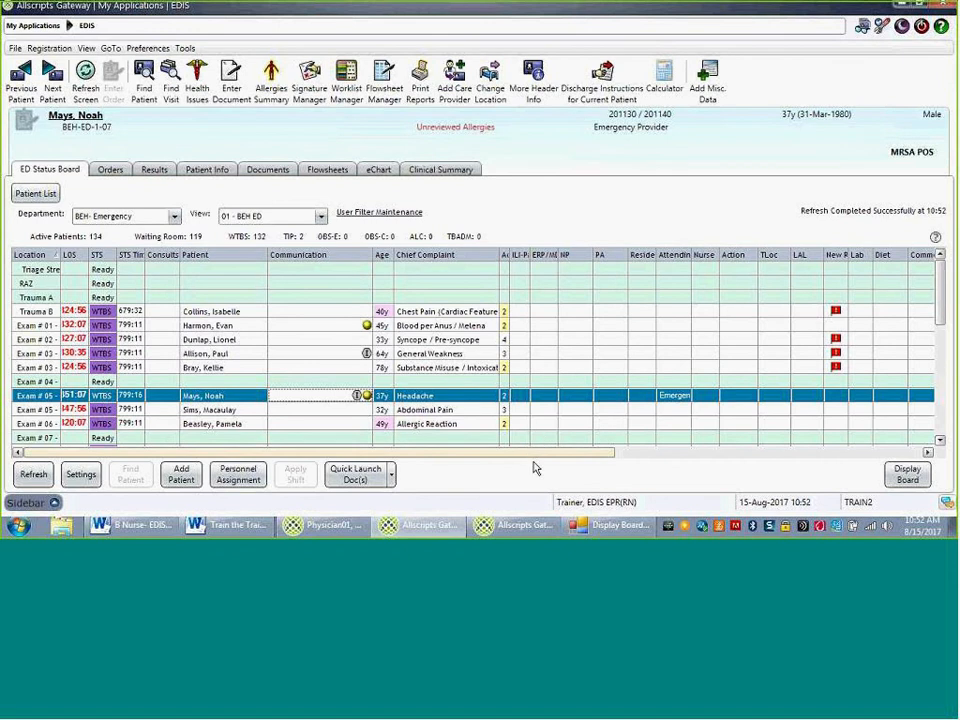
# Set the selected patient's temporary location to LAB and the diet to Diabetic on the status board.
pyautogui.moveTo(548, 453); pyautogui.dragTo(724, 394)
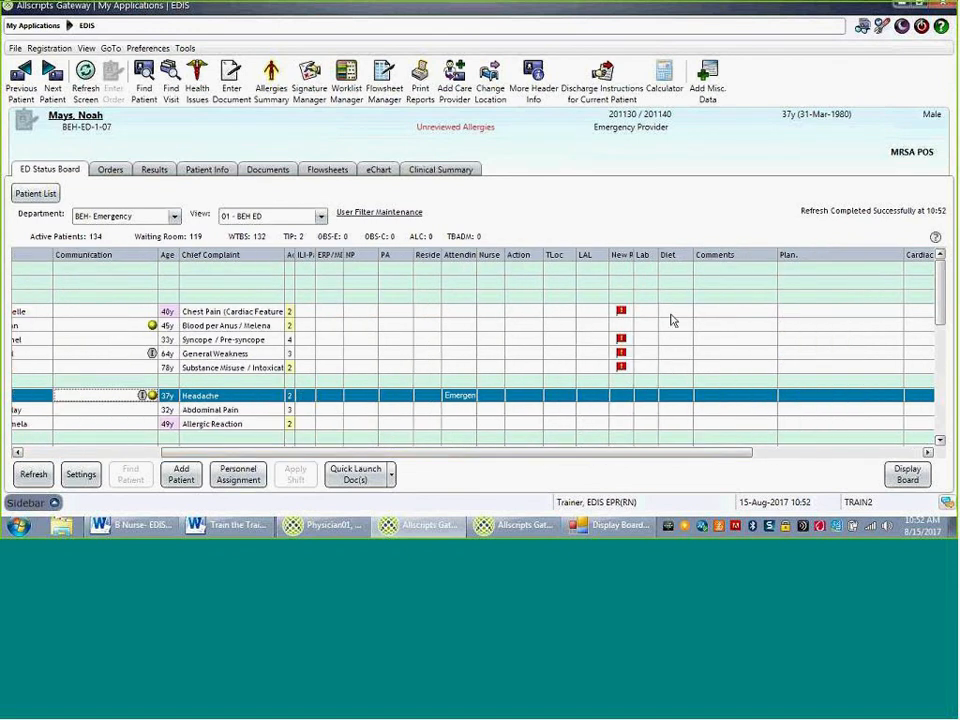
pyautogui.click(553, 397)
pyautogui.scroll(-3, 562, 443)
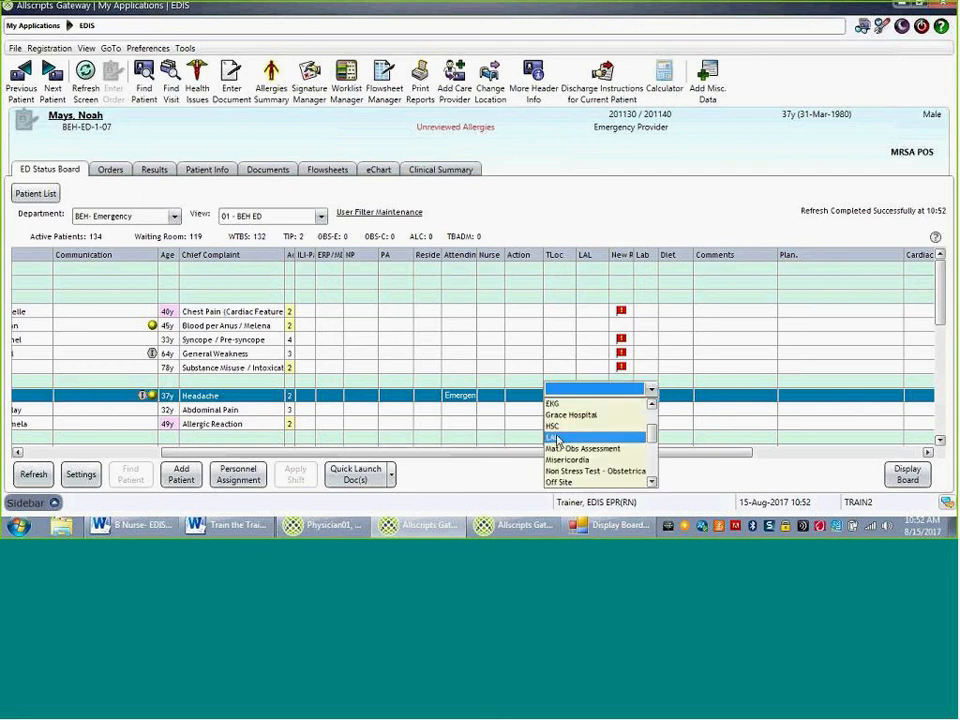
pyautogui.click(558, 437)
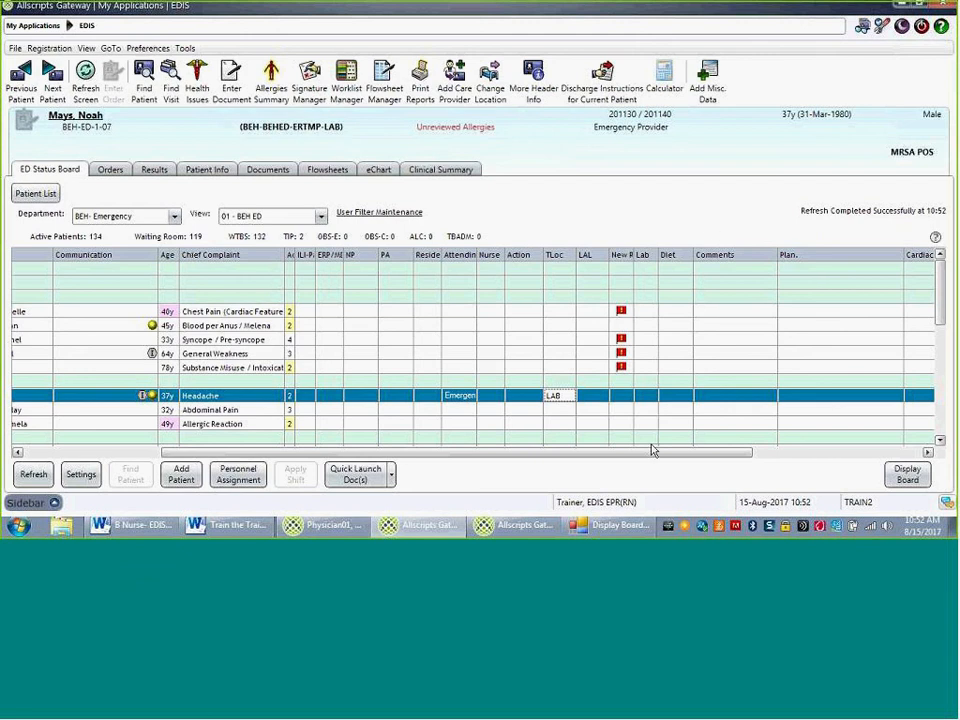
pyautogui.click(673, 397)
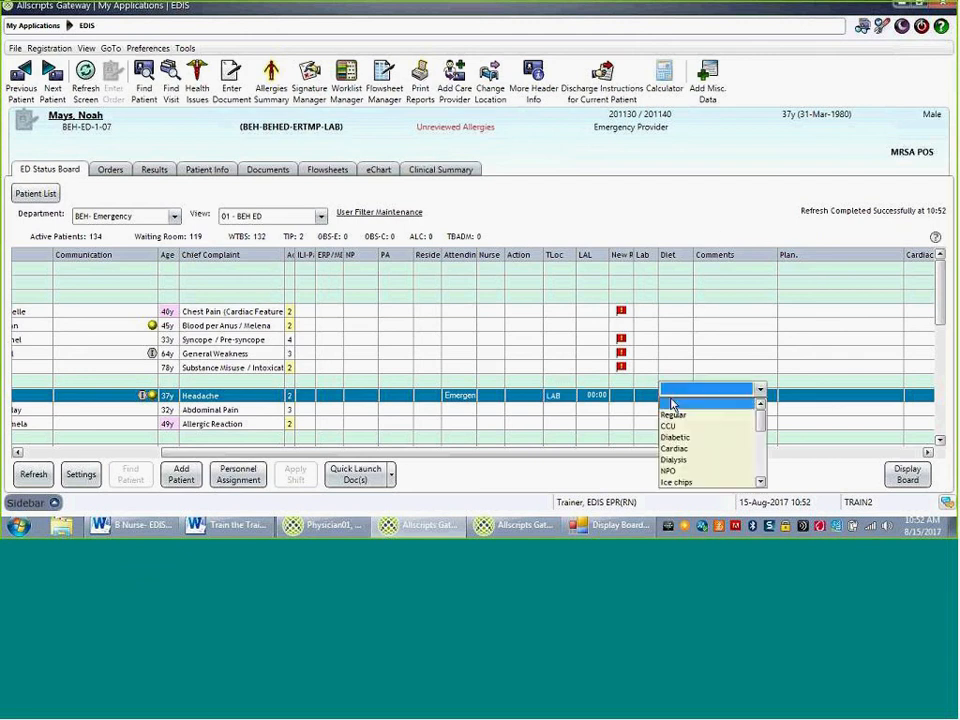
pyautogui.click(688, 436)
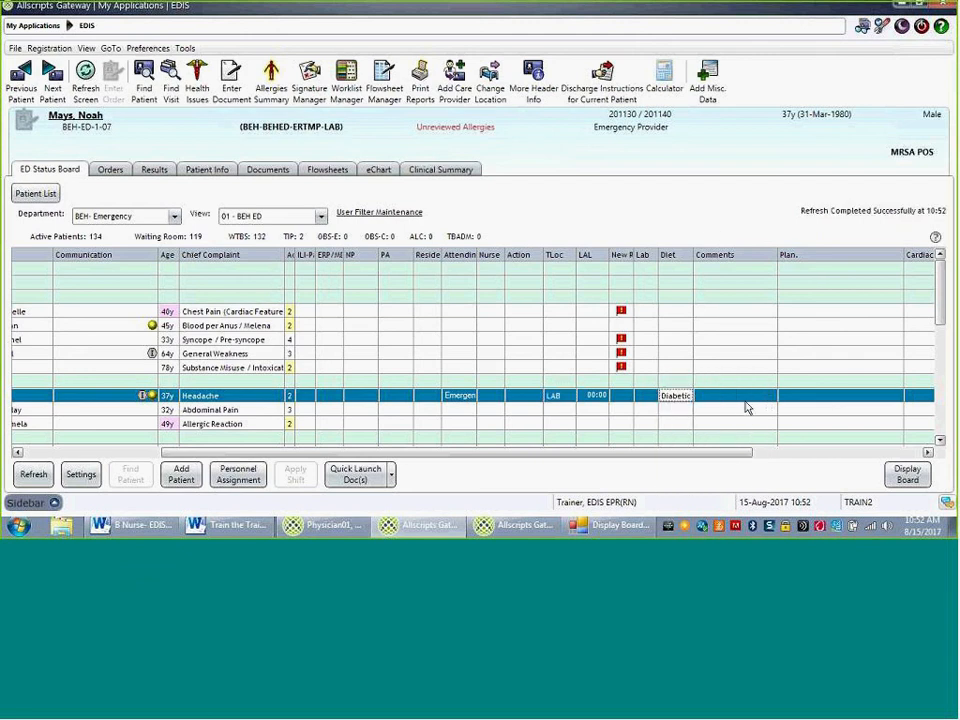
# Add the comment "walk test" to the selected patient's row and set the plan to Consultant to Reassess.
pyautogui.click(743, 397)
pyautogui.write('w')
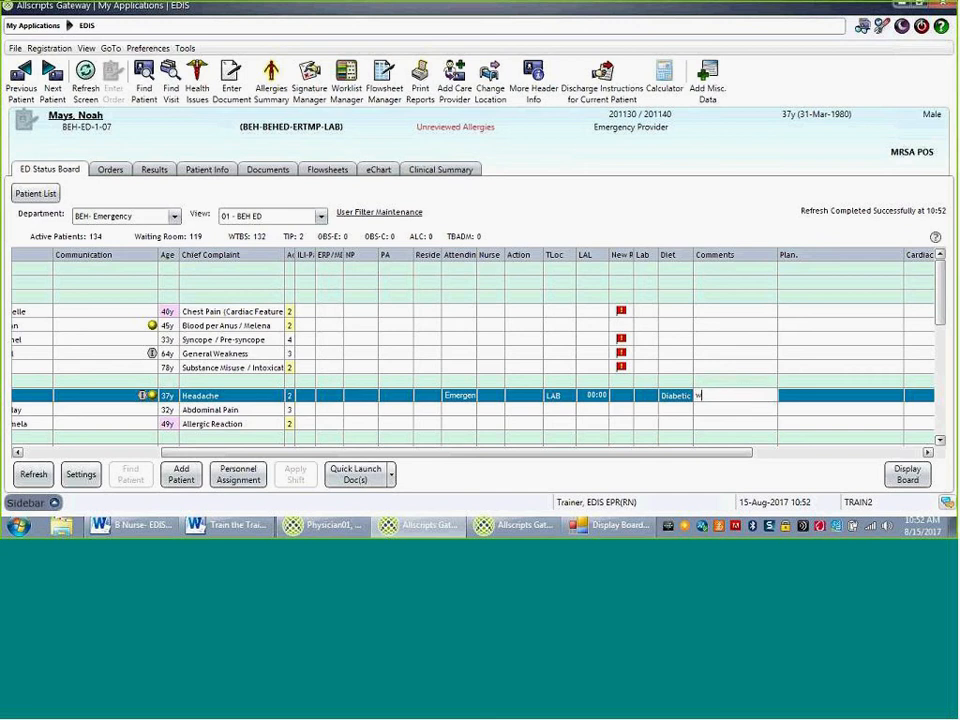
pyautogui.write('alk test')
pyautogui.click(835, 397)
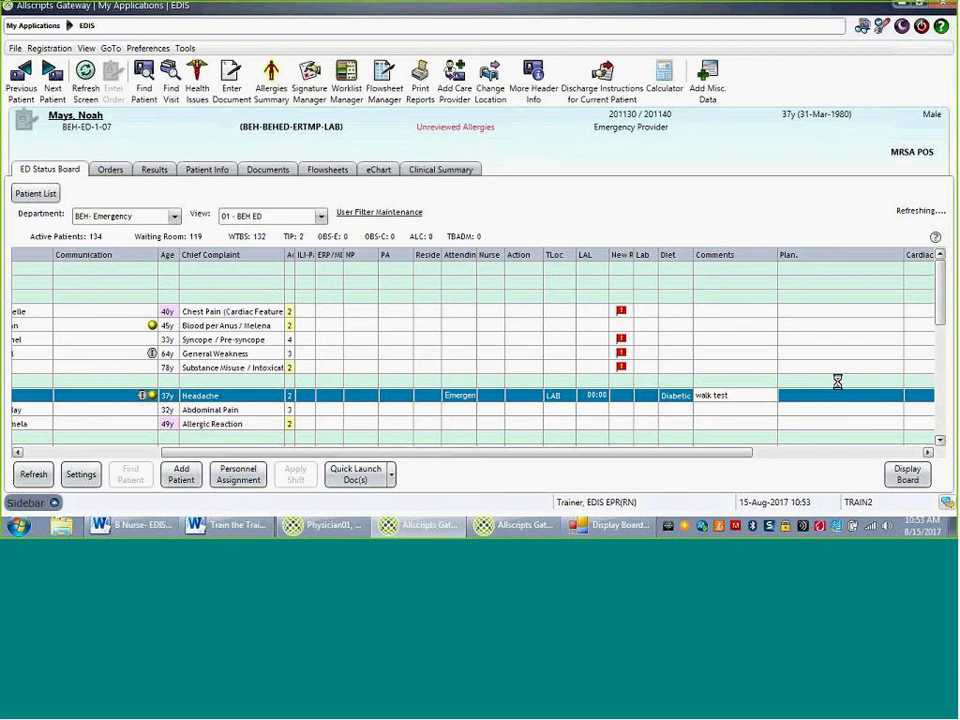
pyautogui.click(826, 396)
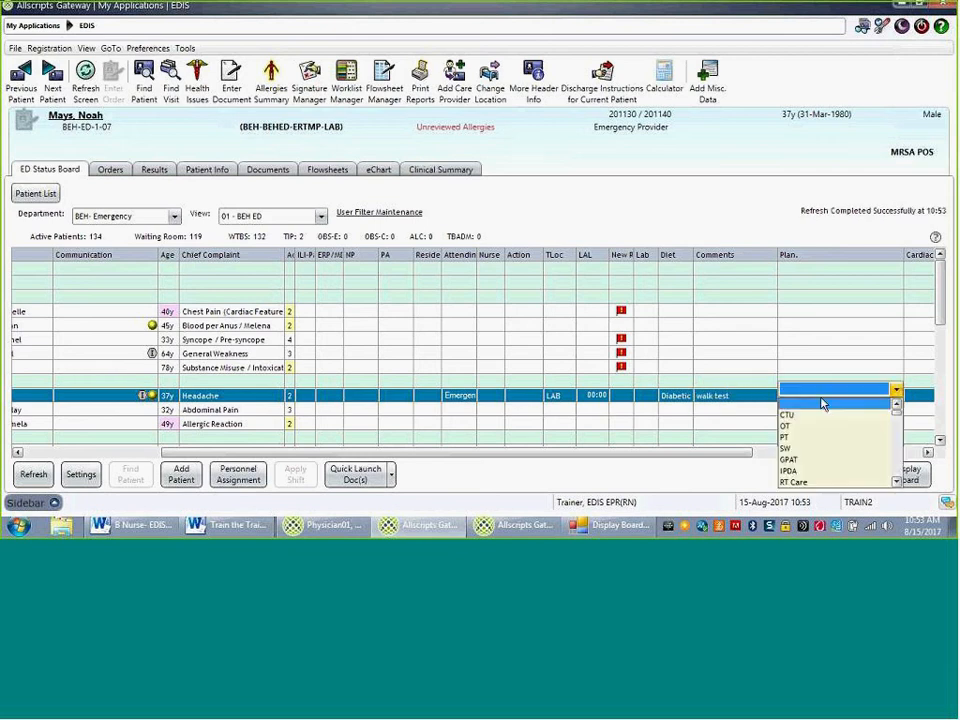
pyautogui.scroll(-3, 800, 458)
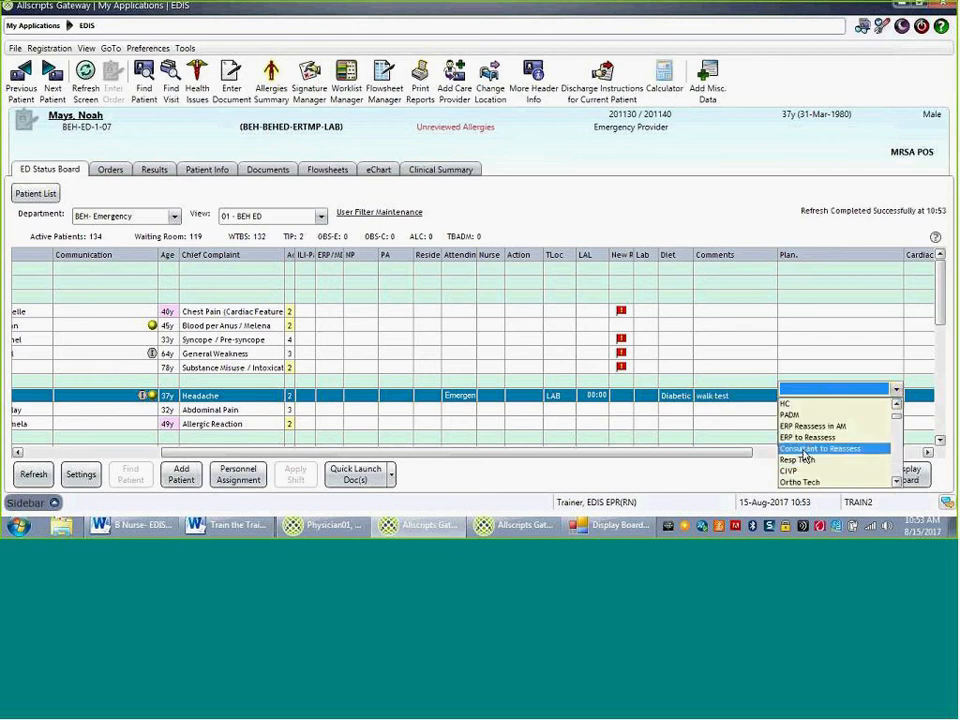
pyautogui.click(810, 448)
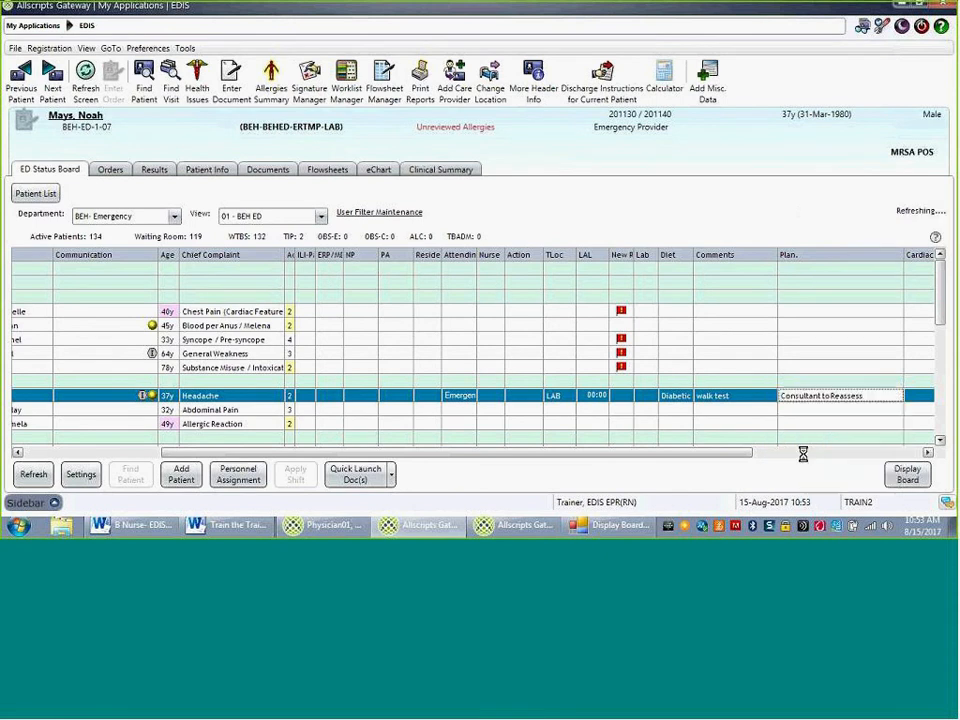
# Review the selected patient's visit history and chart documents, and return to the ED Status Board.
pyautogui.moveTo(694, 455); pyautogui.dragTo(341, 444)
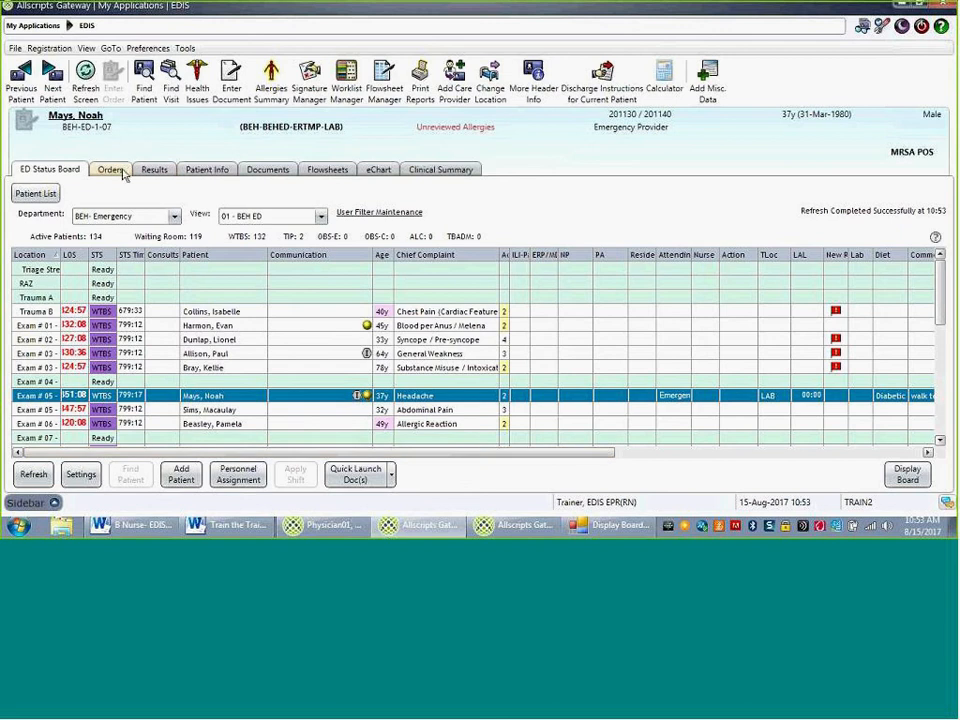
pyautogui.click(207, 170)
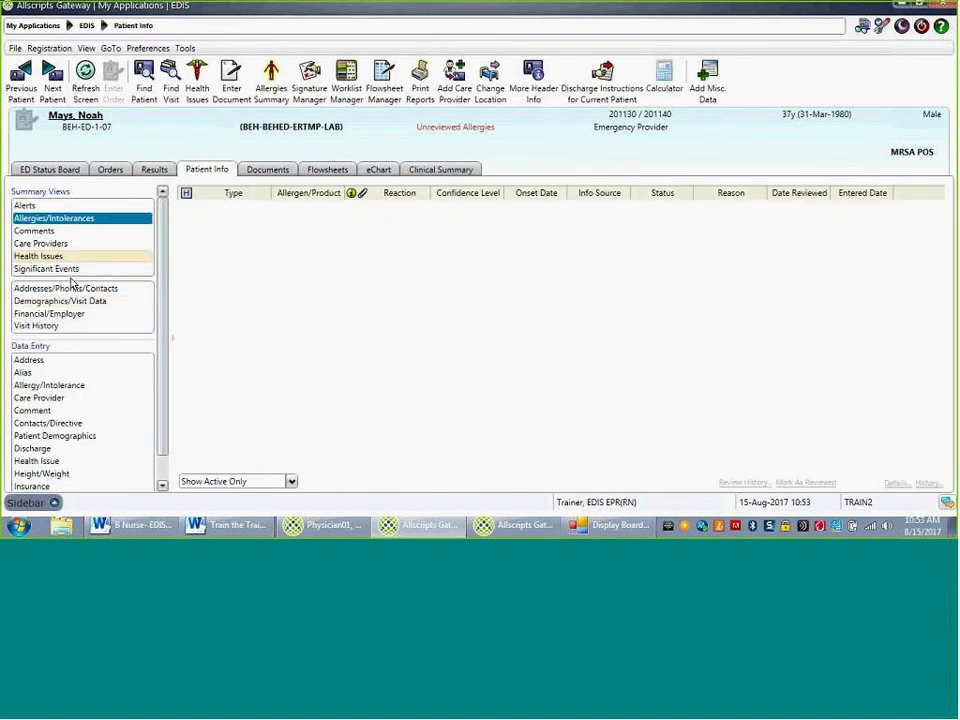
pyautogui.click(48, 327)
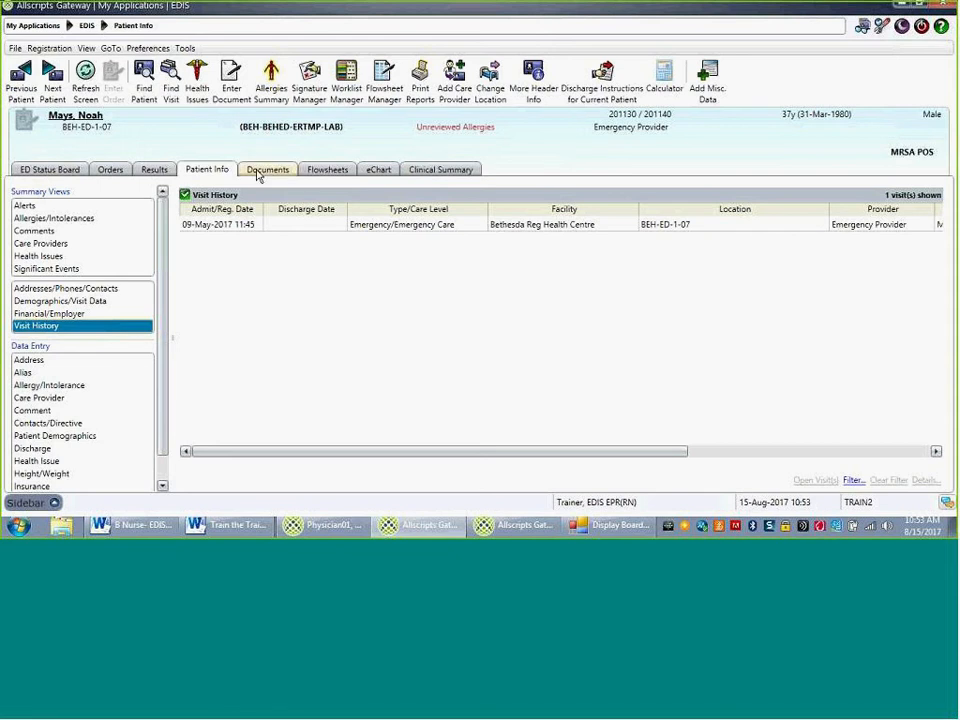
pyautogui.click(257, 172)
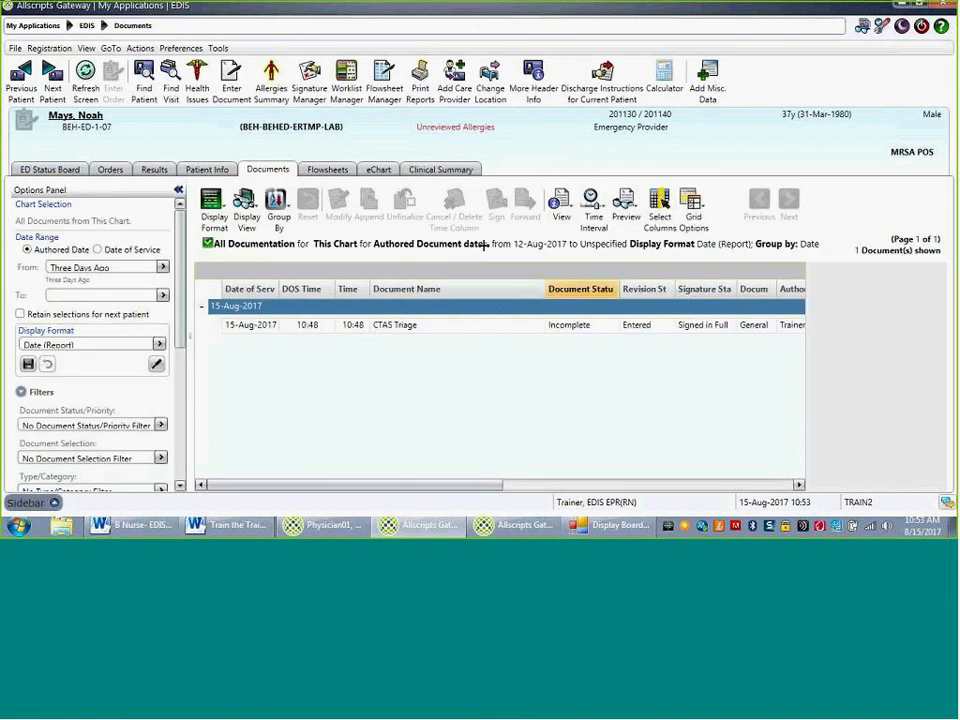
pyautogui.click(58, 169)
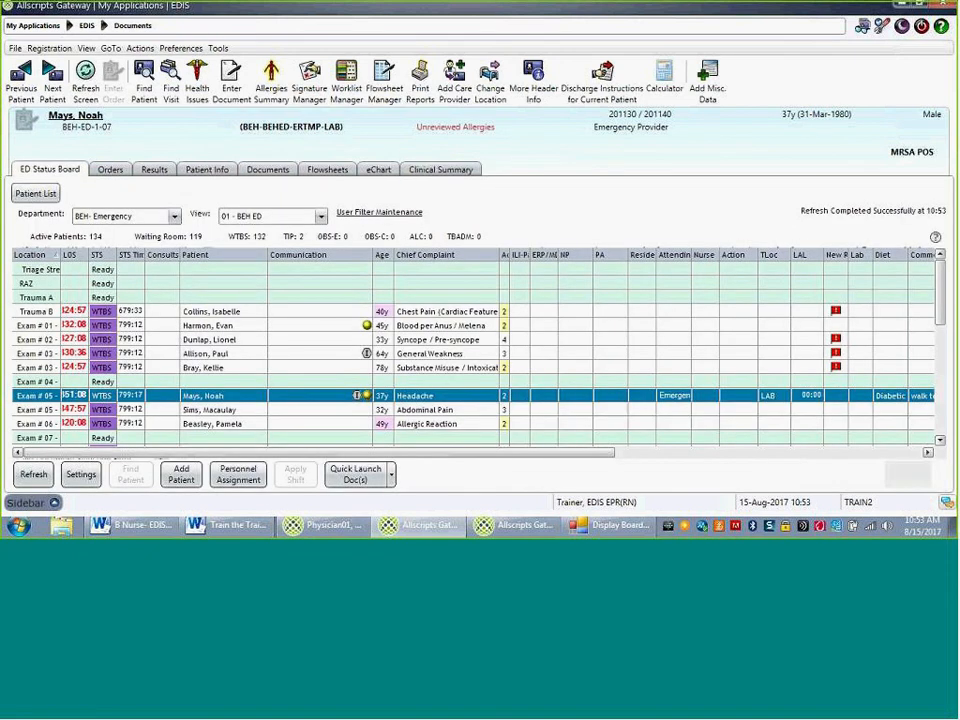
# Select the back pain patient in OBS # 01 and list the chart documents dated from Start of This Chart.
pyautogui.click(386, 427)
pyautogui.scroll(-4, 253, 365)
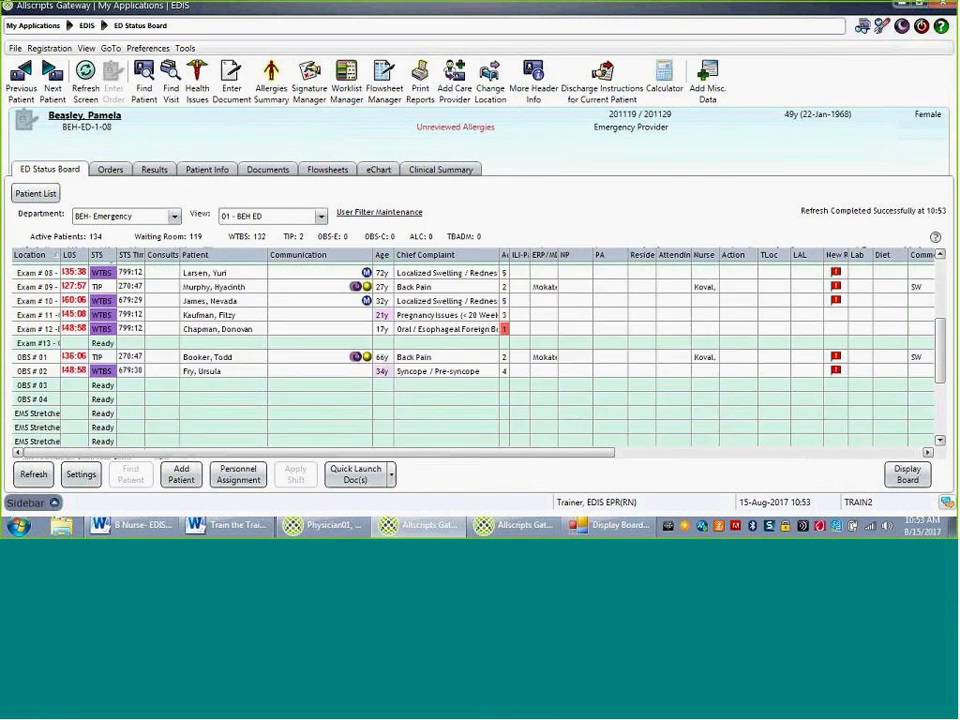
pyautogui.doubleClick(253, 360)
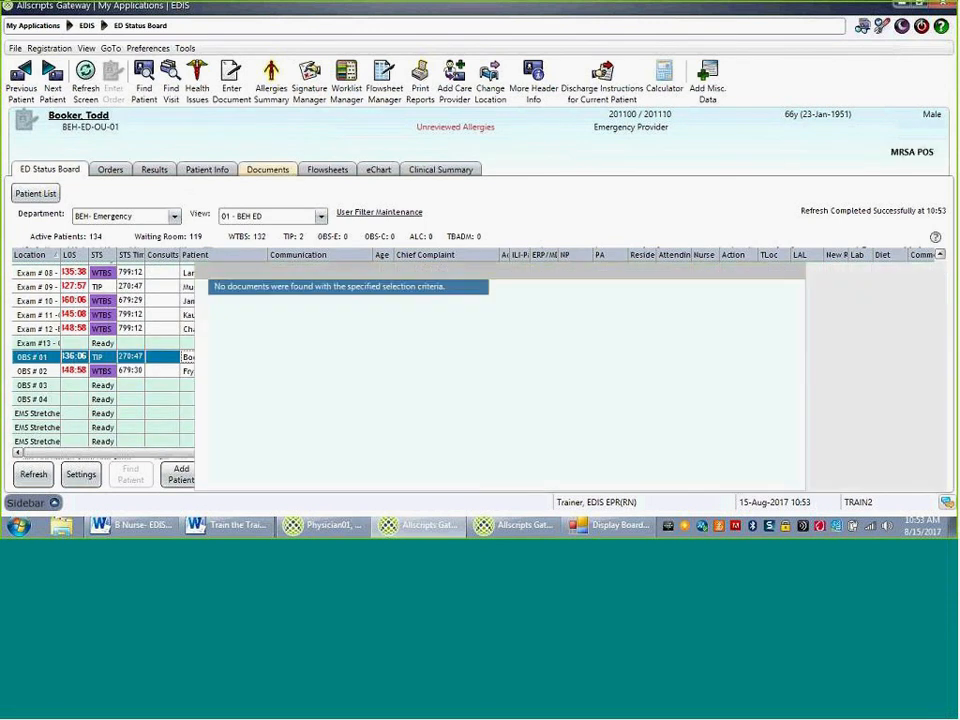
pyautogui.click(162, 267)
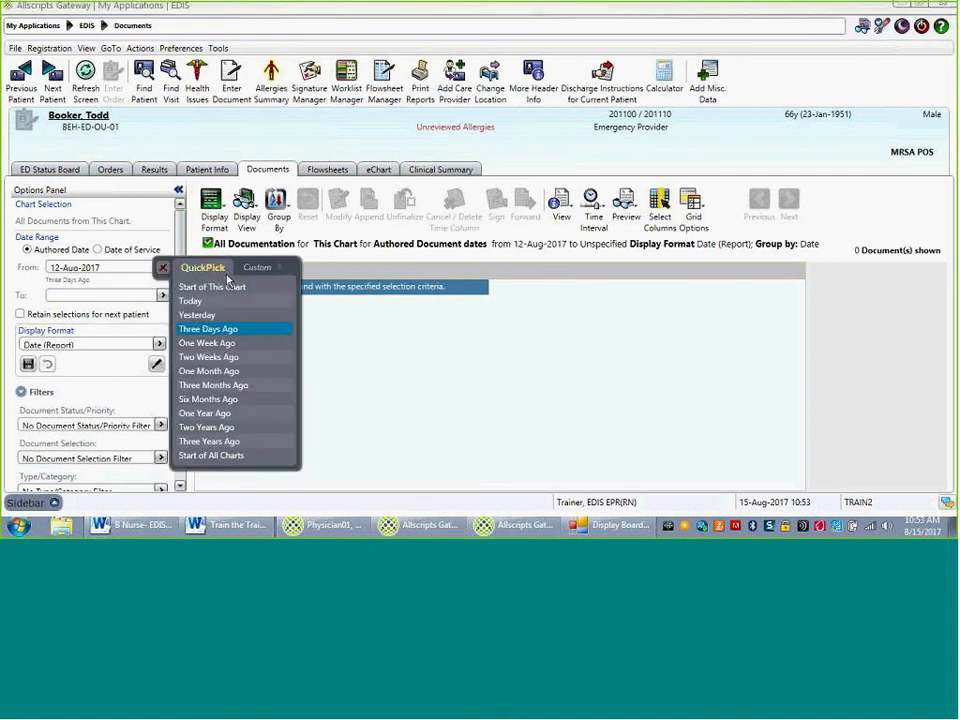
pyautogui.click(227, 285)
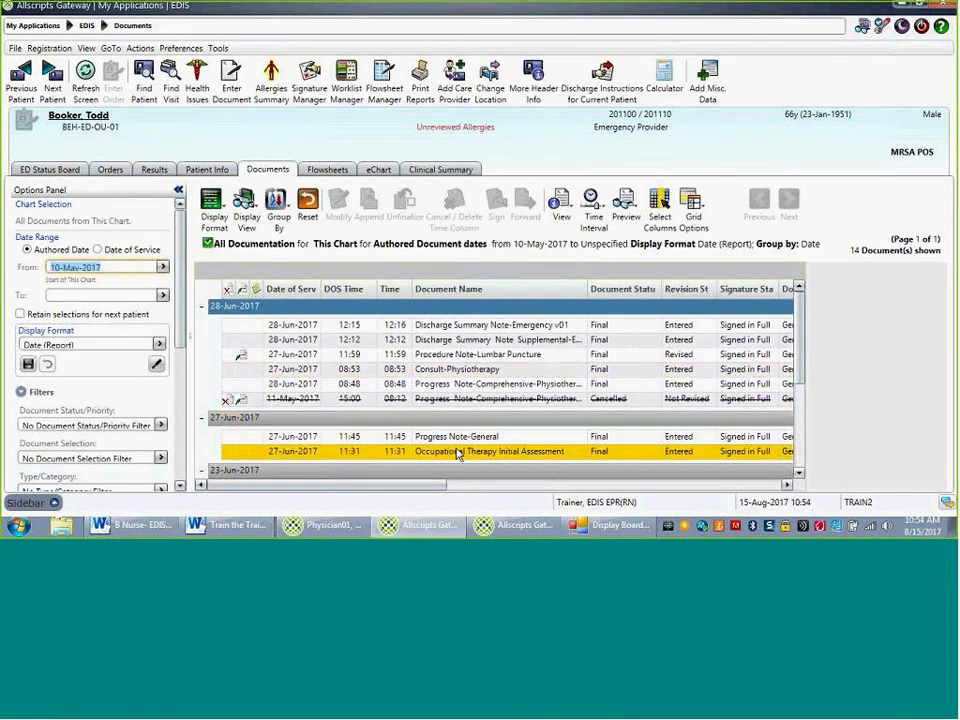
# Open the Assessment Emergency-Nursing document of 23-Jun-2017, review its assessment details, and close it.
pyautogui.moveTo(798, 379); pyautogui.dragTo(800, 455)
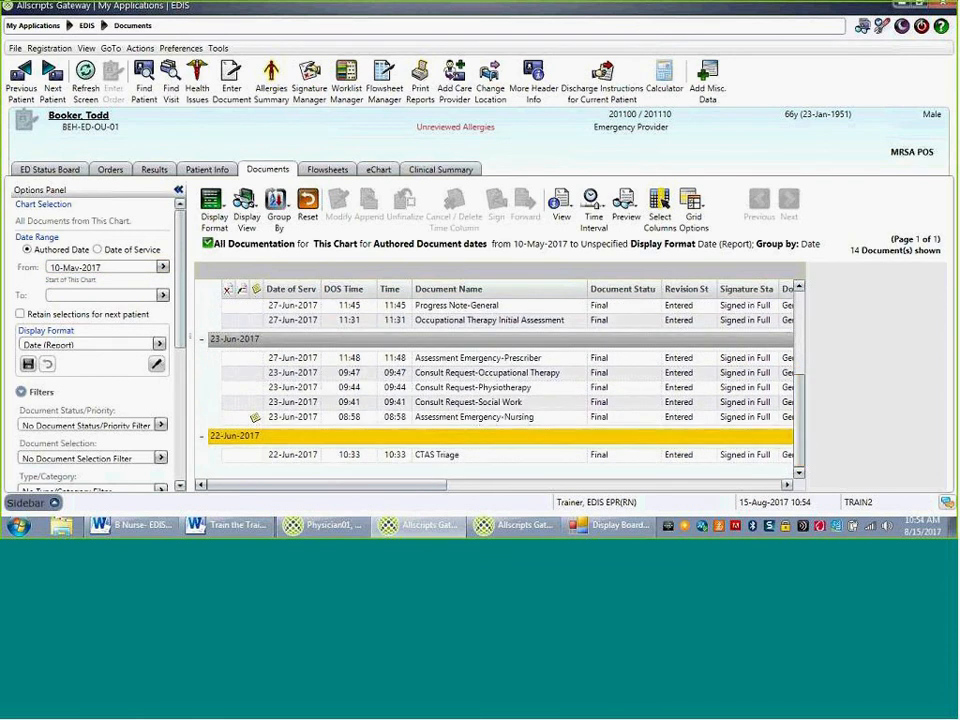
pyautogui.click(524, 418)
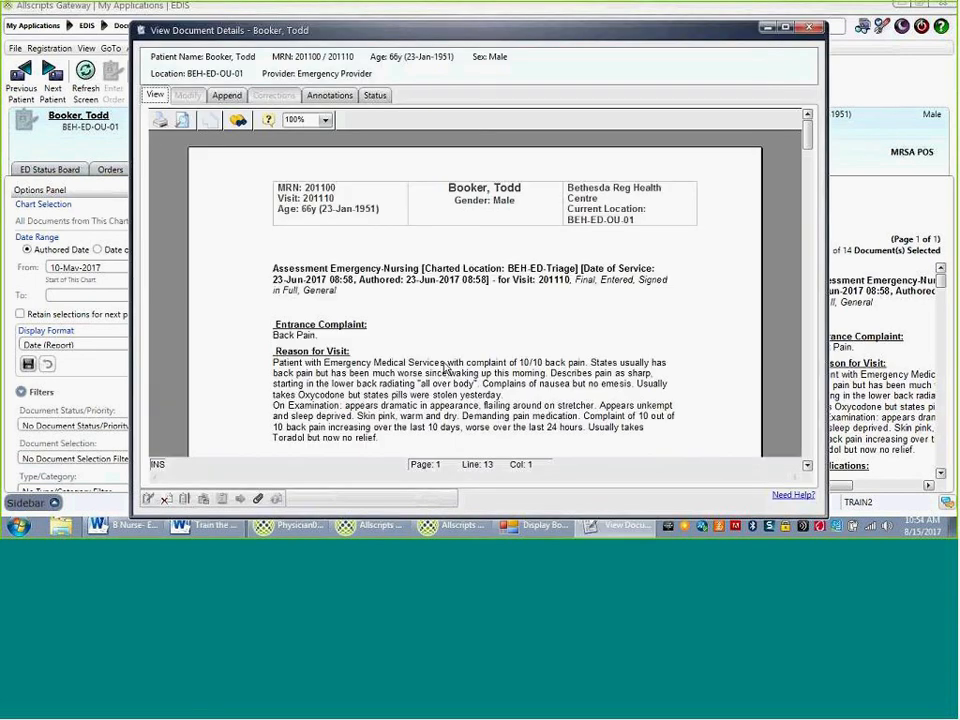
pyautogui.moveTo(809, 133); pyautogui.dragTo(817, 241)
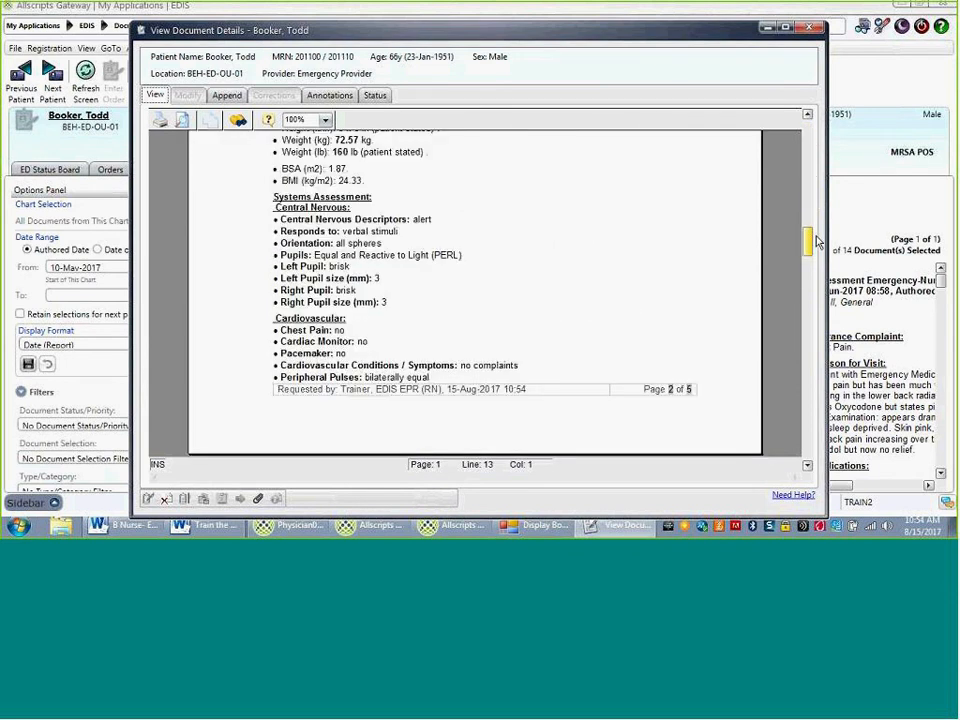
pyautogui.click(811, 28)
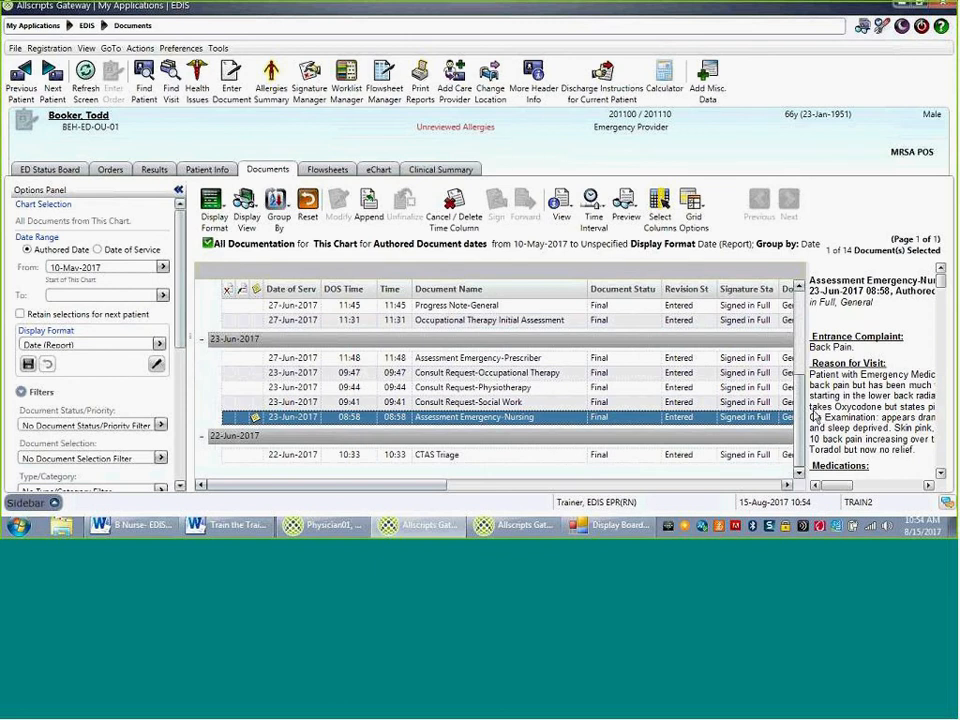
# Open the Discharge Summary Note-Emergency v01 of 28-Jun-2017, read through its labs, allergies and discharge instructions, and close it.
pyautogui.scroll(3, 793, 380)
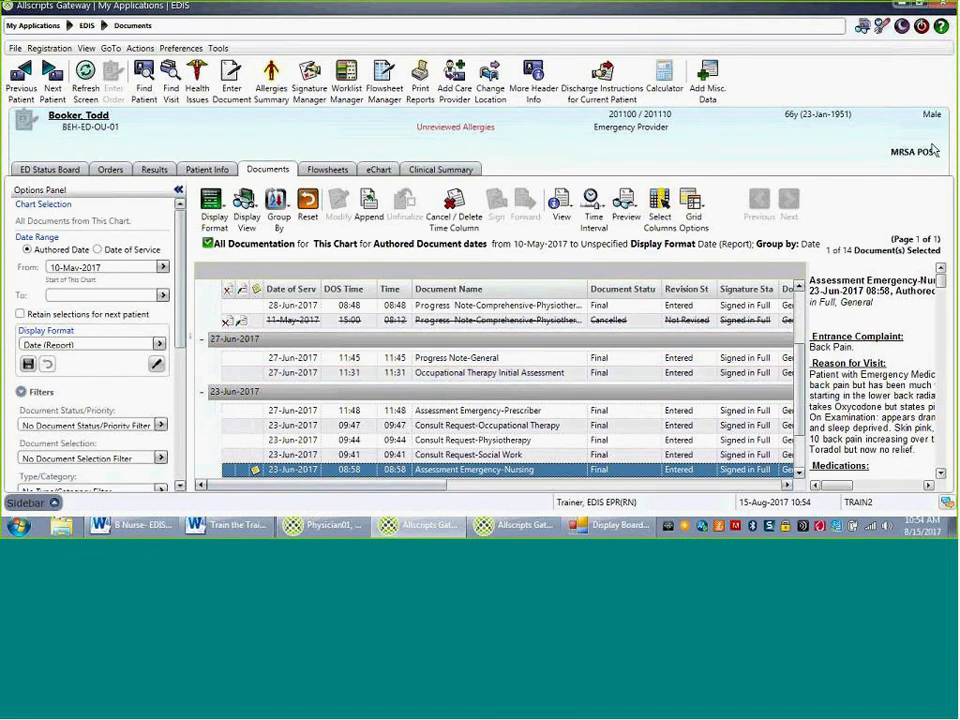
pyautogui.scroll(3, 800, 398)
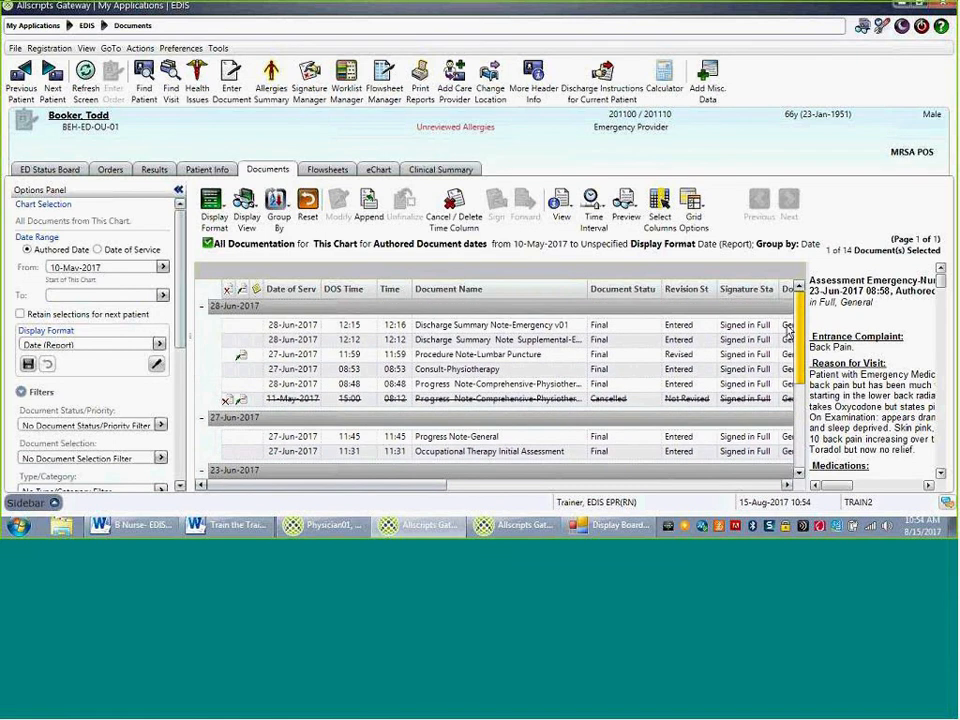
pyautogui.click(490, 331)
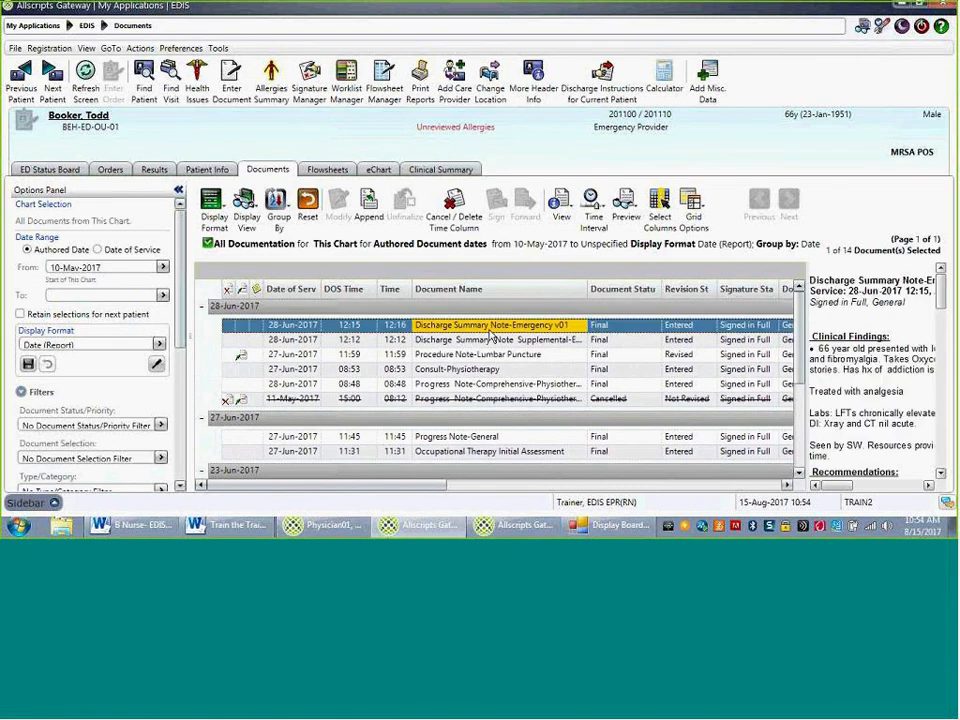
pyautogui.doubleClick(490, 335)
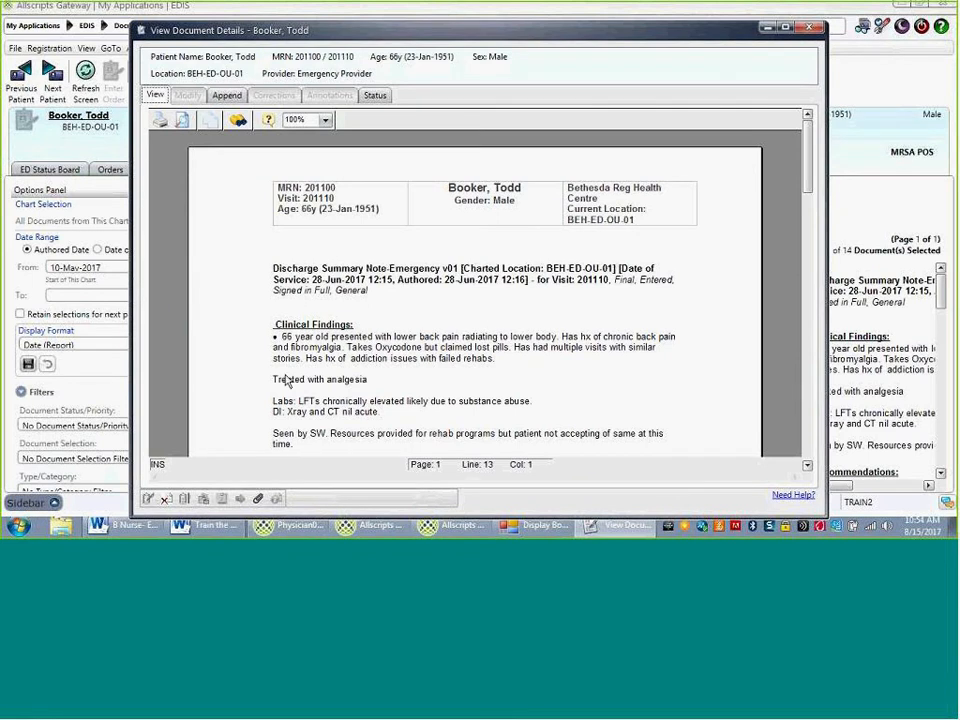
pyautogui.scroll(-5, 456, 390)
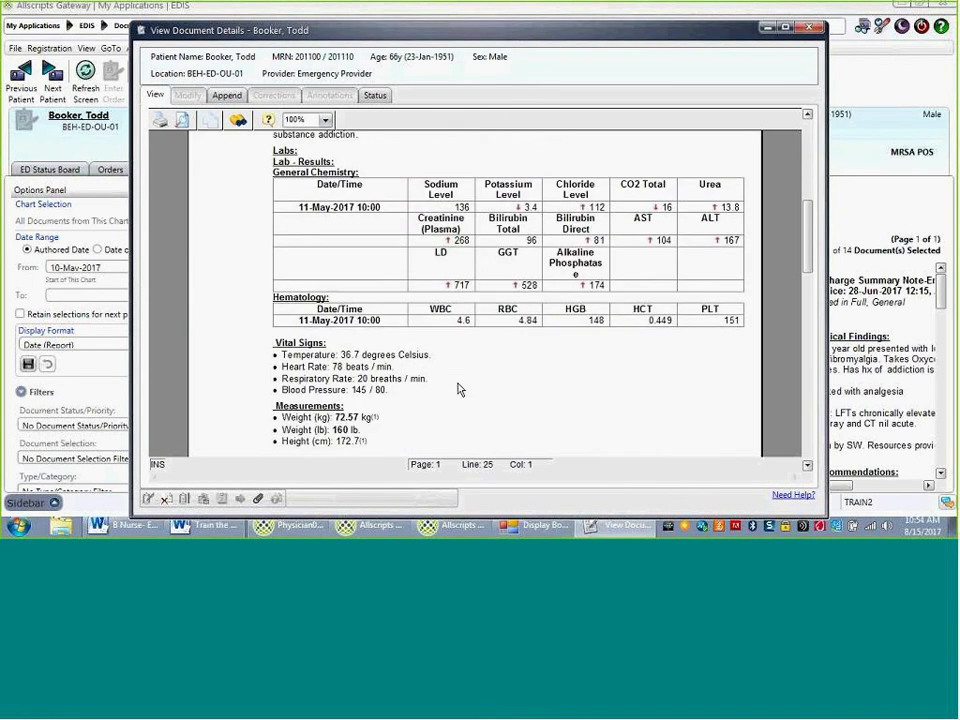
pyautogui.scroll(-5, 466, 384)
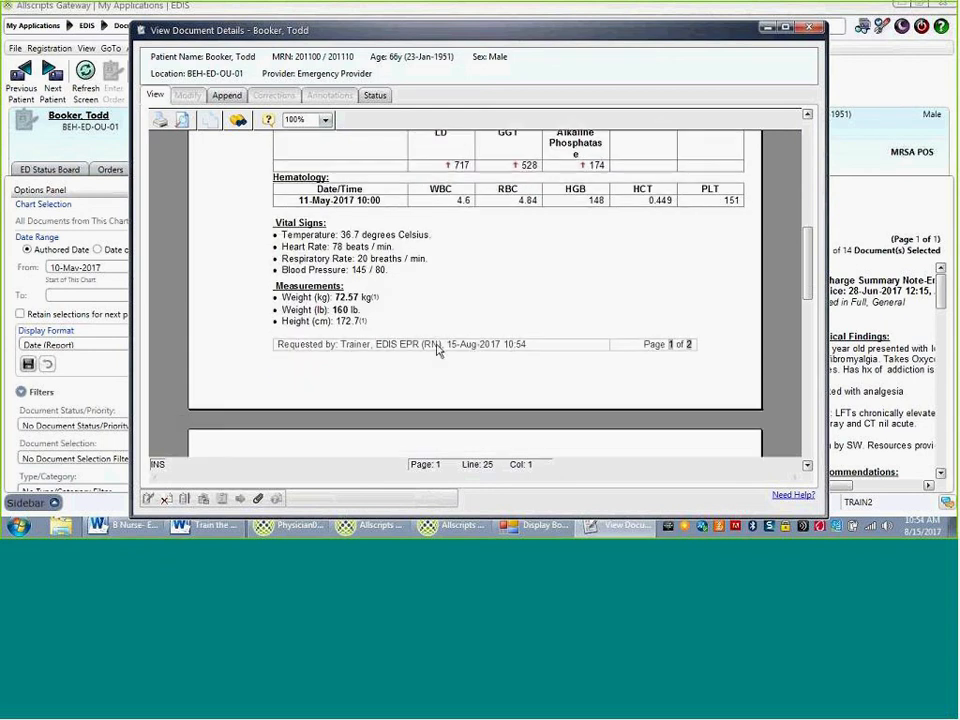
pyautogui.scroll(-1, 430, 350)
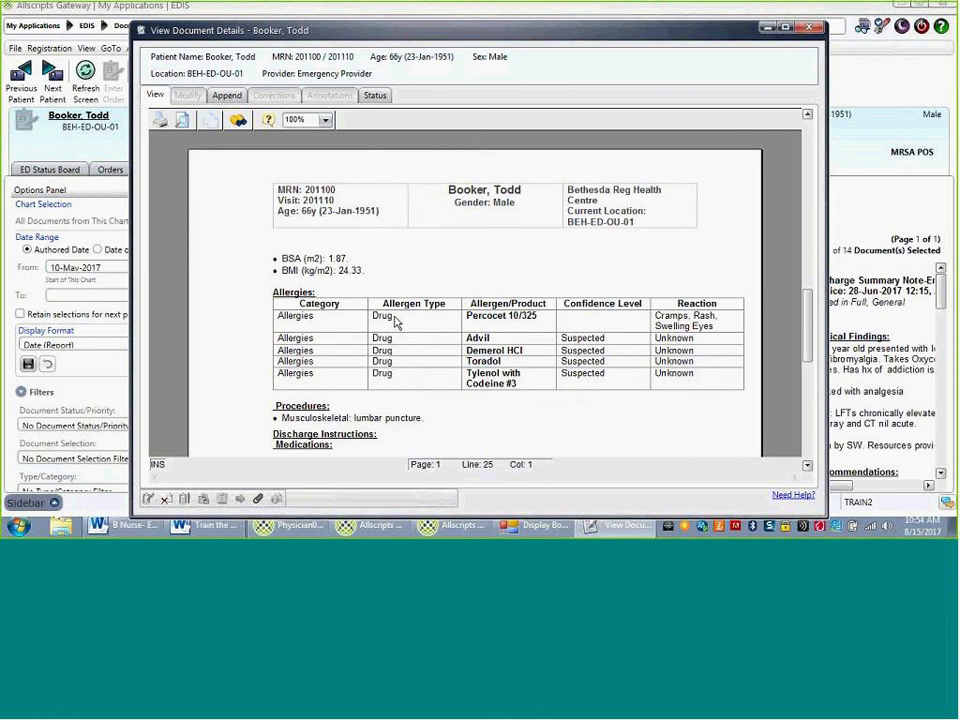
pyautogui.scroll(-5, 452, 330)
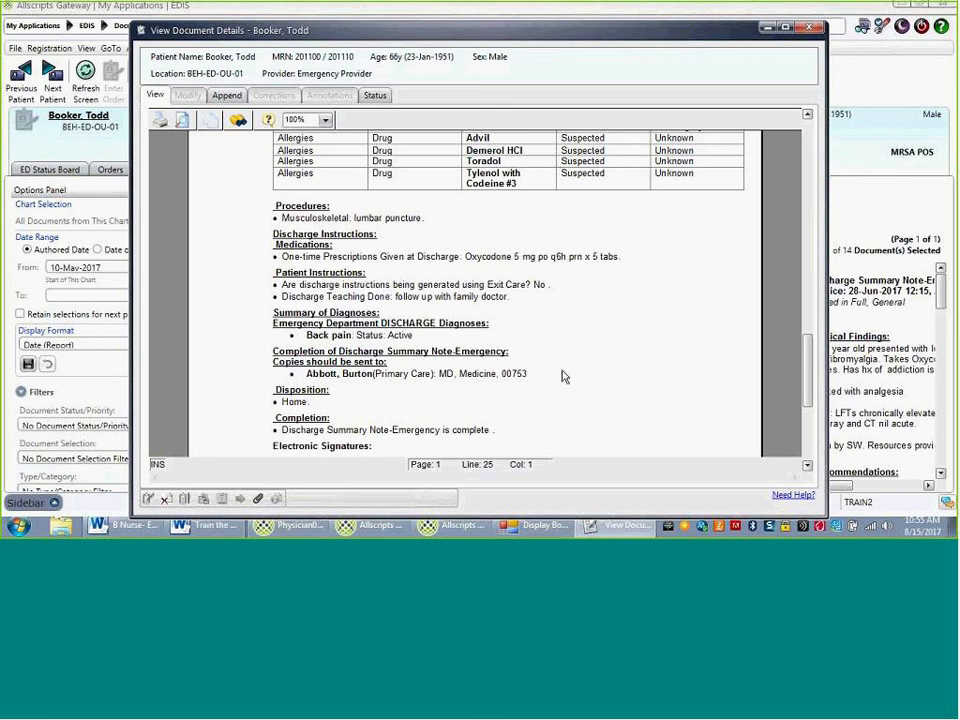
pyautogui.click(811, 28)
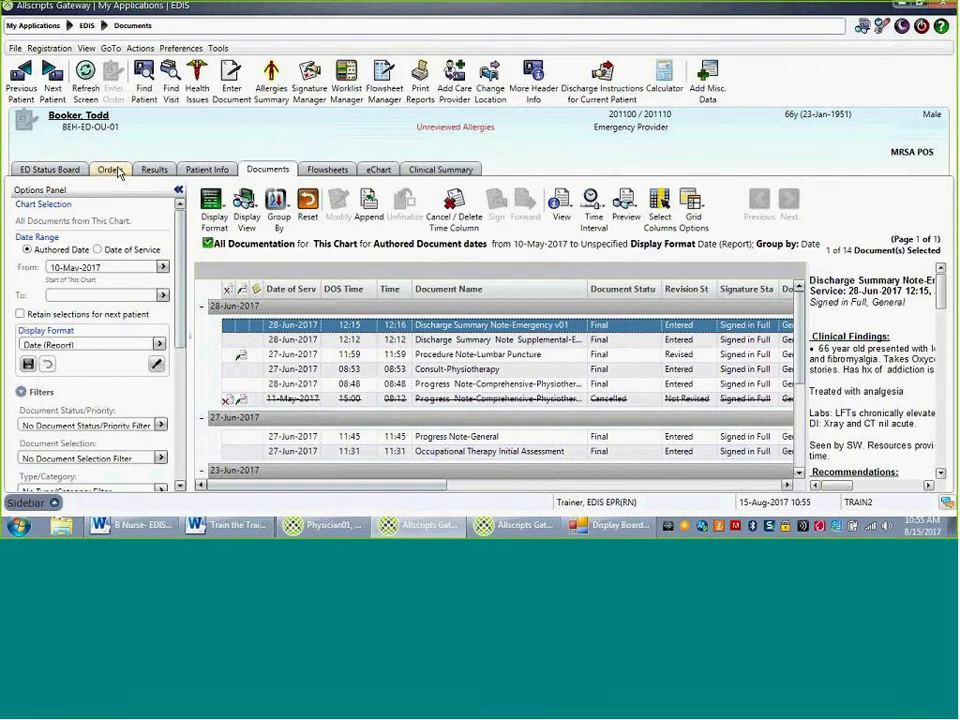
# Return to the ED Status Board and review the document types offered for quick launch.
pyautogui.click(68, 170)
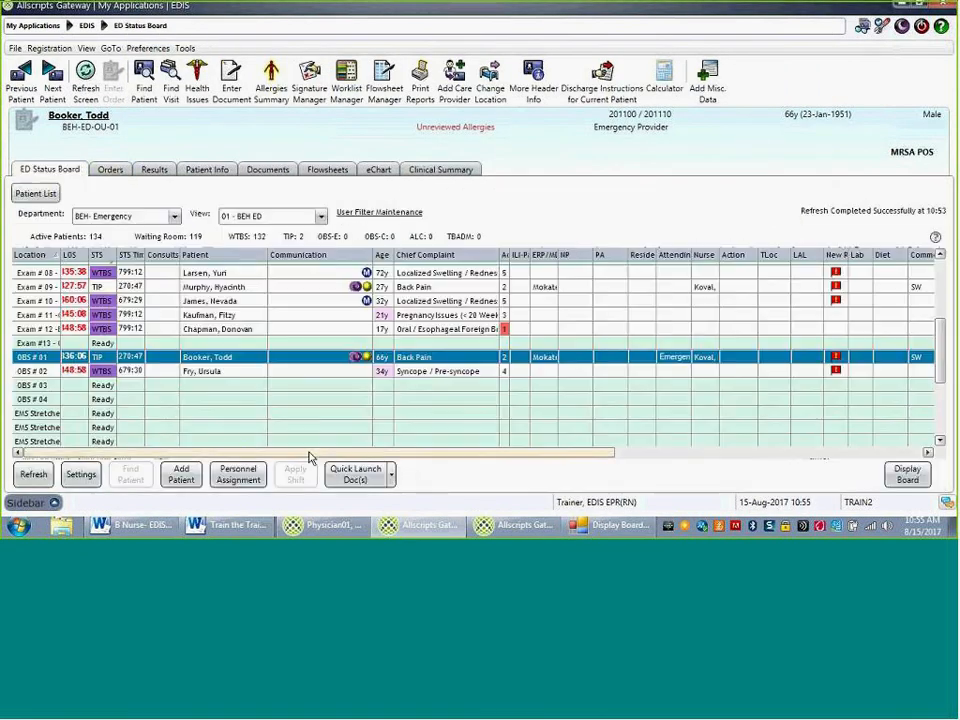
pyautogui.click(392, 480)
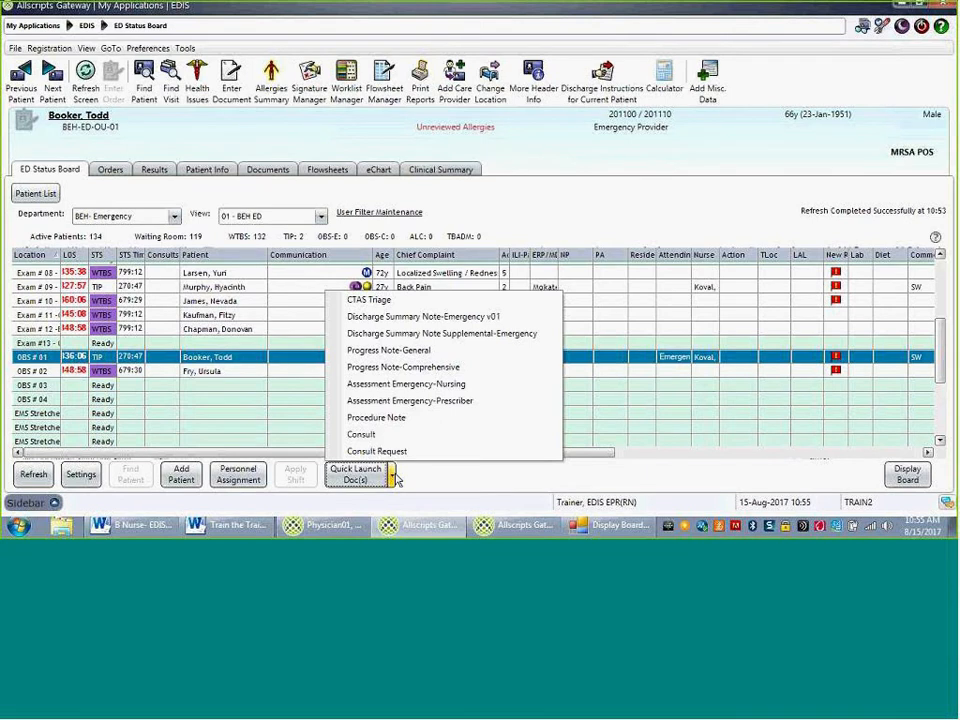
pyautogui.click(575, 413)
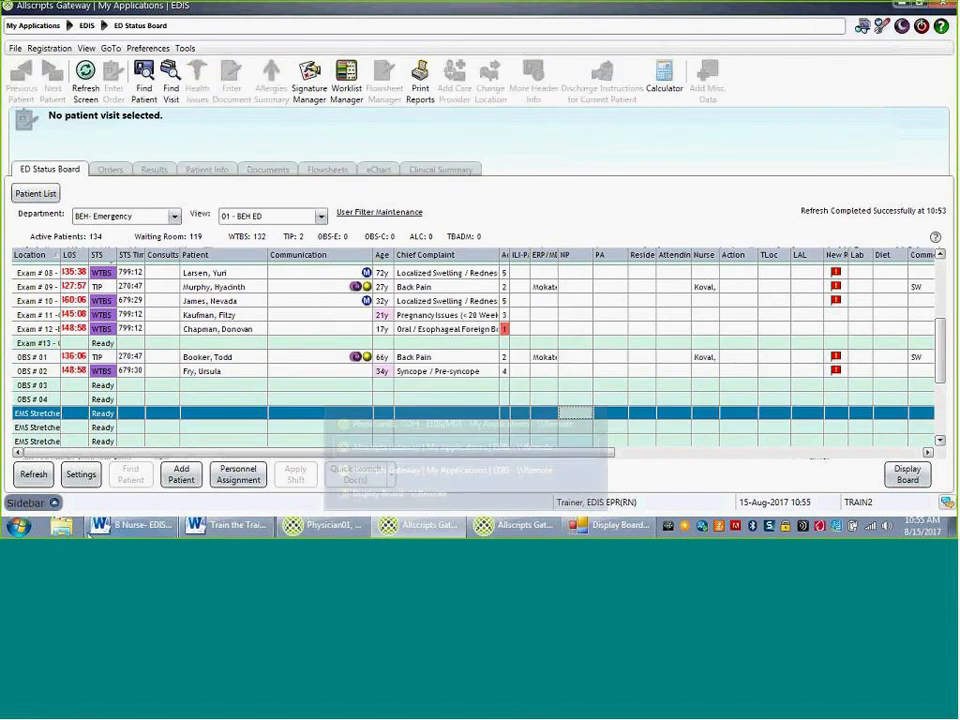
pyautogui.moveTo(100, 527)
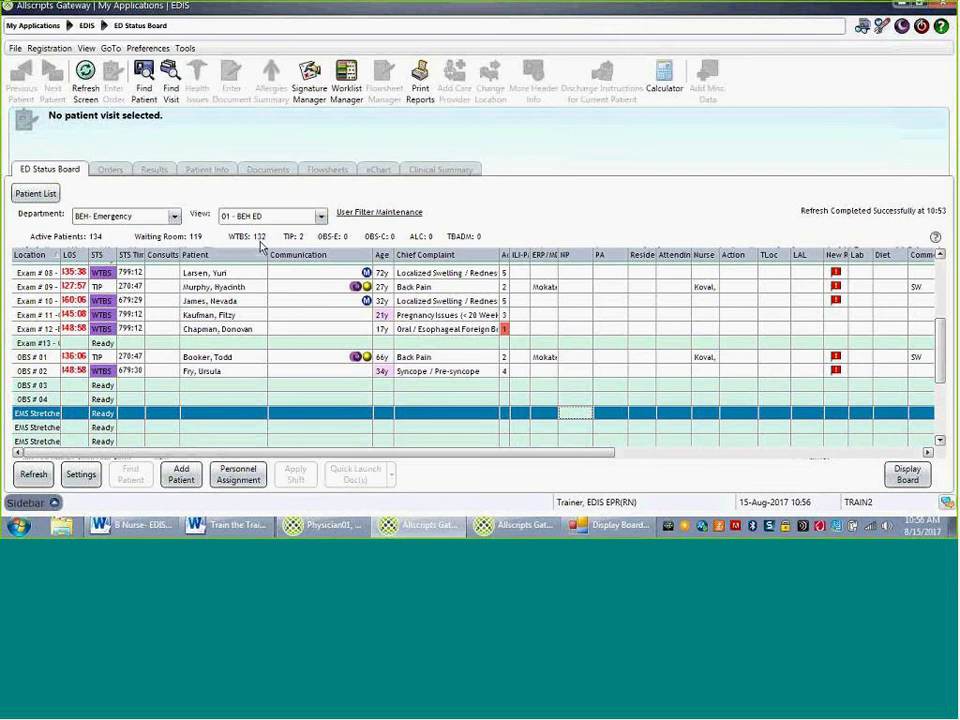
# Open all 28-Jun-2017 documents of the OBS # 01 patient together, view both discharge summary notes, and close the viewer.
pyautogui.click(243, 357)
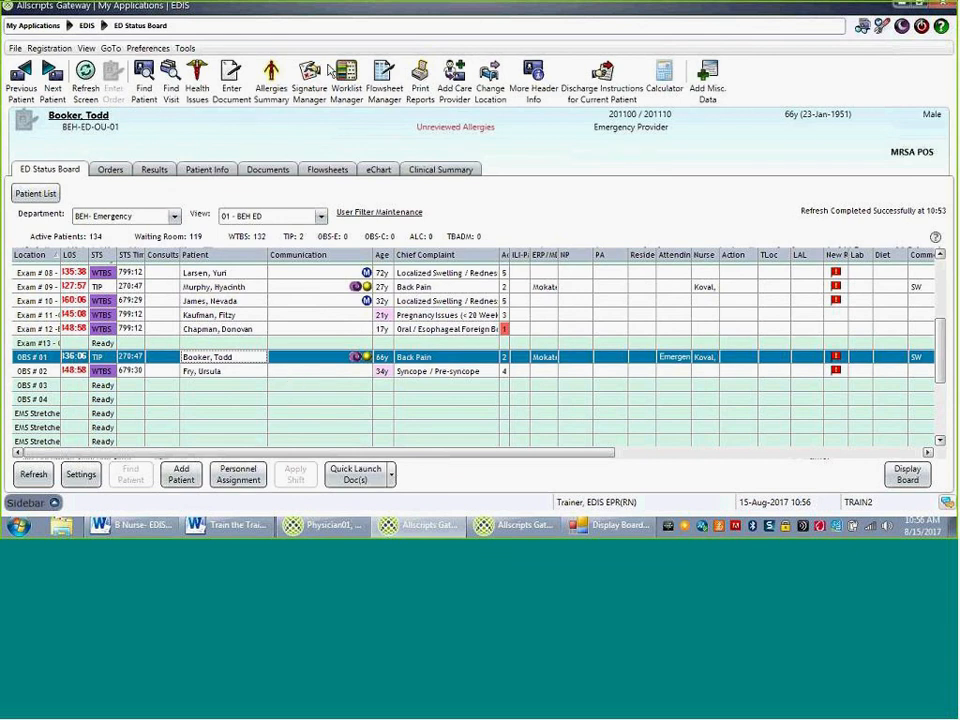
pyautogui.click(268, 169)
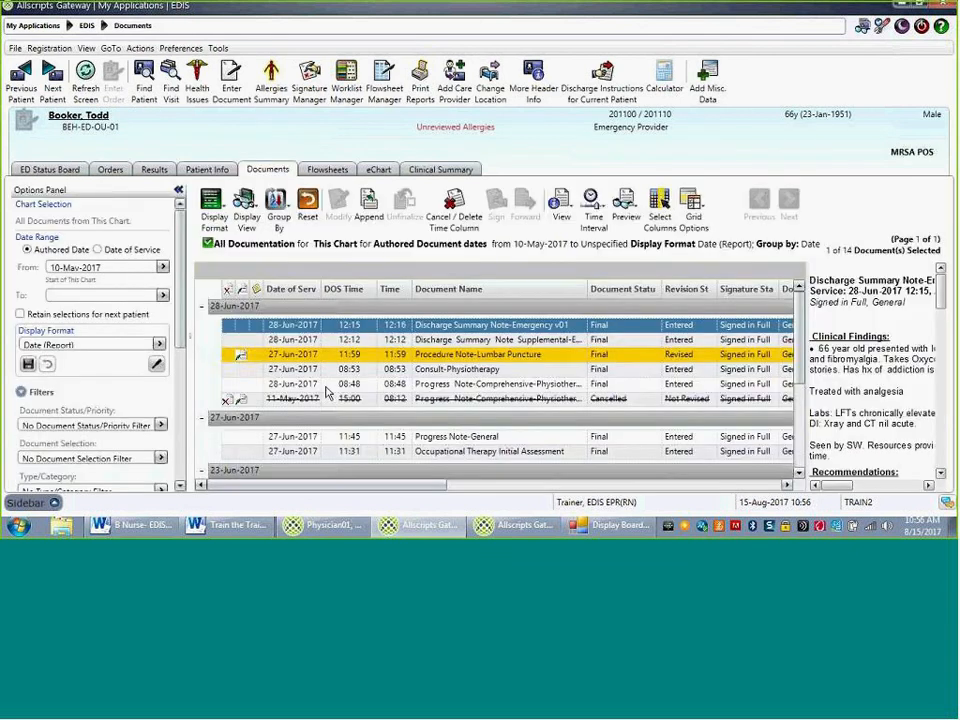
pyautogui.click(280, 308)
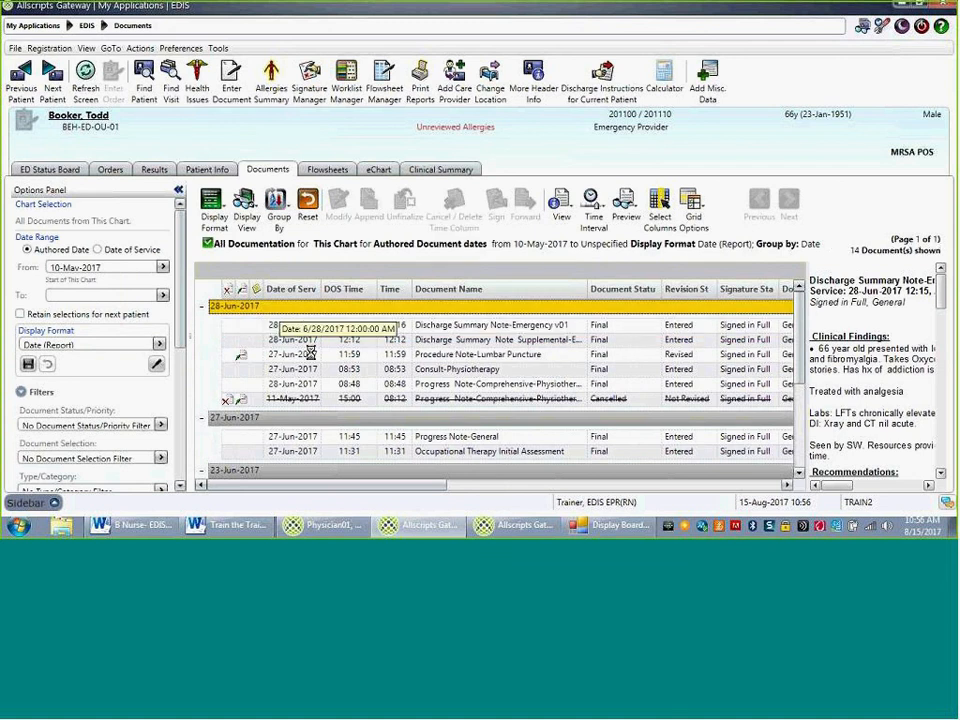
pyautogui.doubleClick(312, 353)
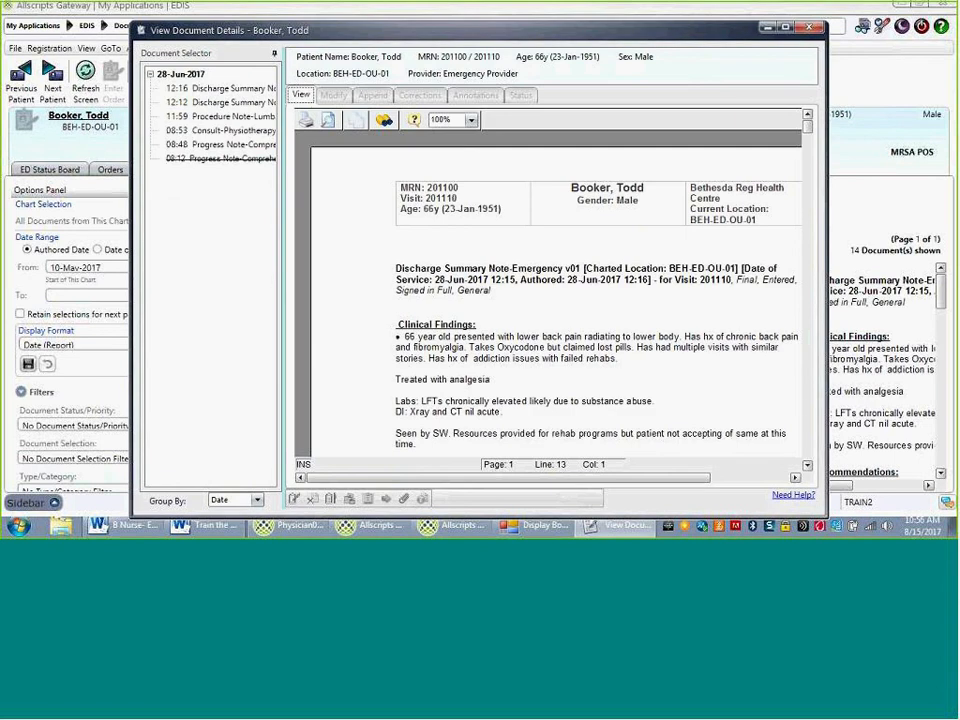
pyautogui.click(182, 88)
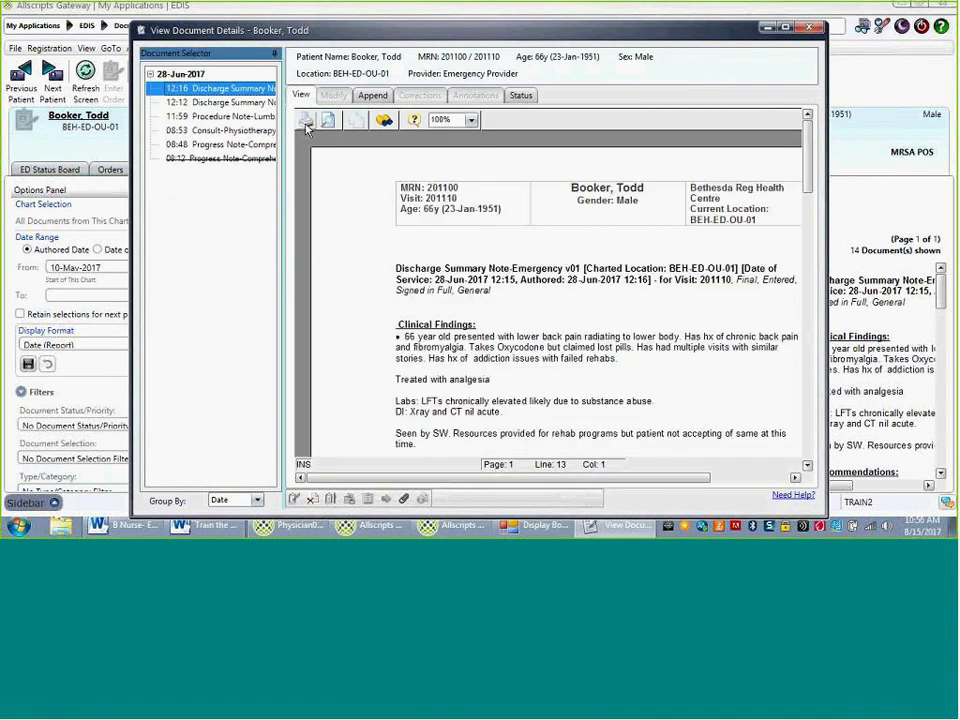
pyautogui.click(200, 102)
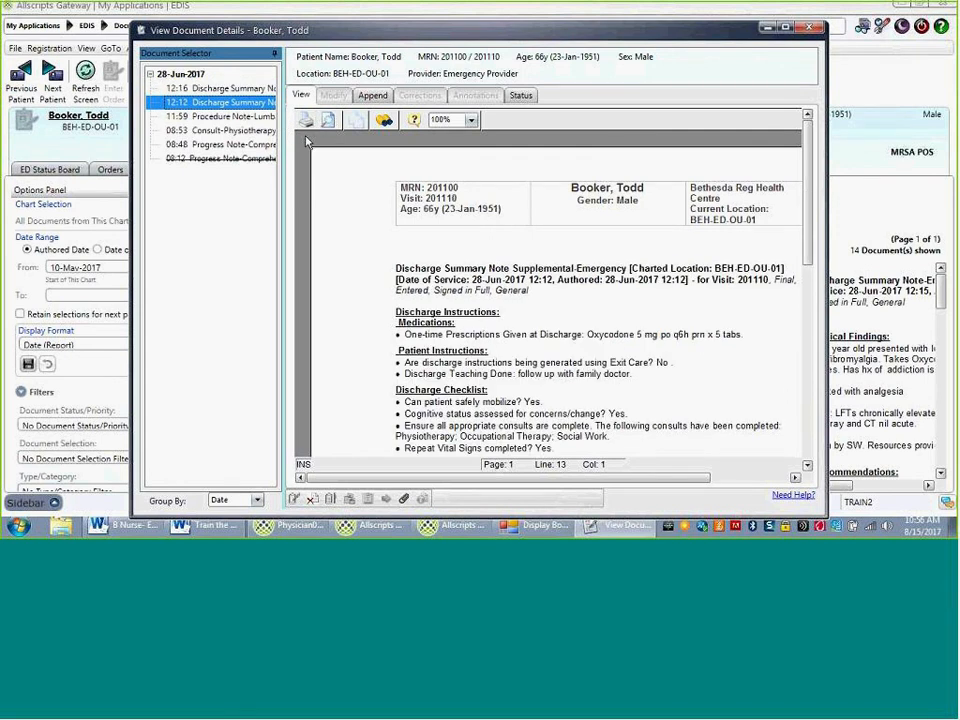
pyautogui.click(811, 27)
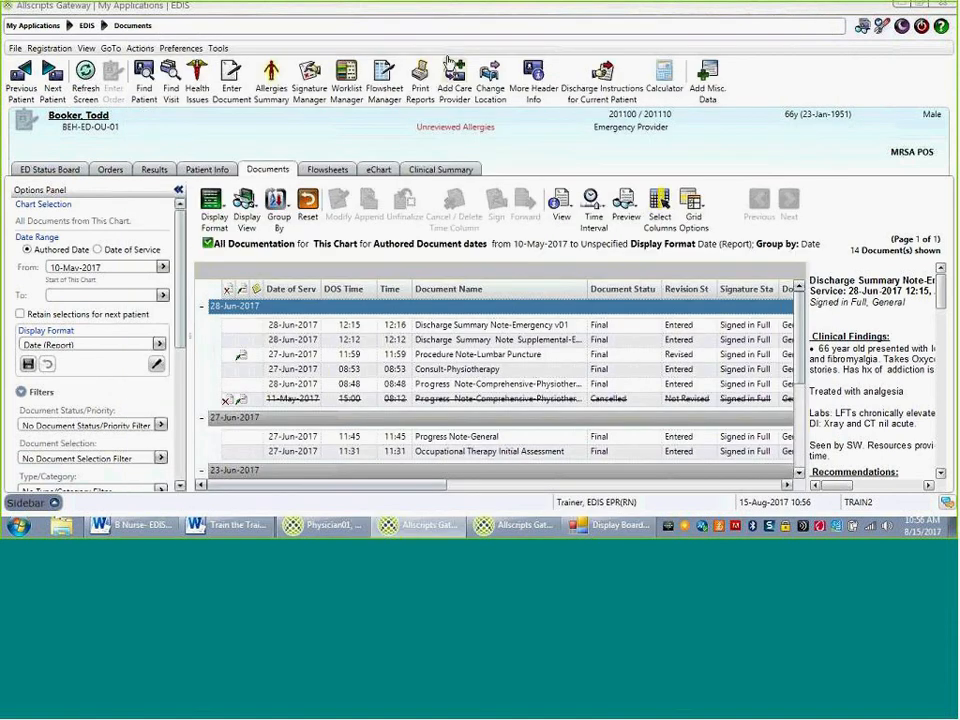
# Review the printable Patient Discharge / Transfer reports, including Care and Assessment Flowsheet and Vital Signs Flowsheet, and close without printing.
pyautogui.click(420, 80)
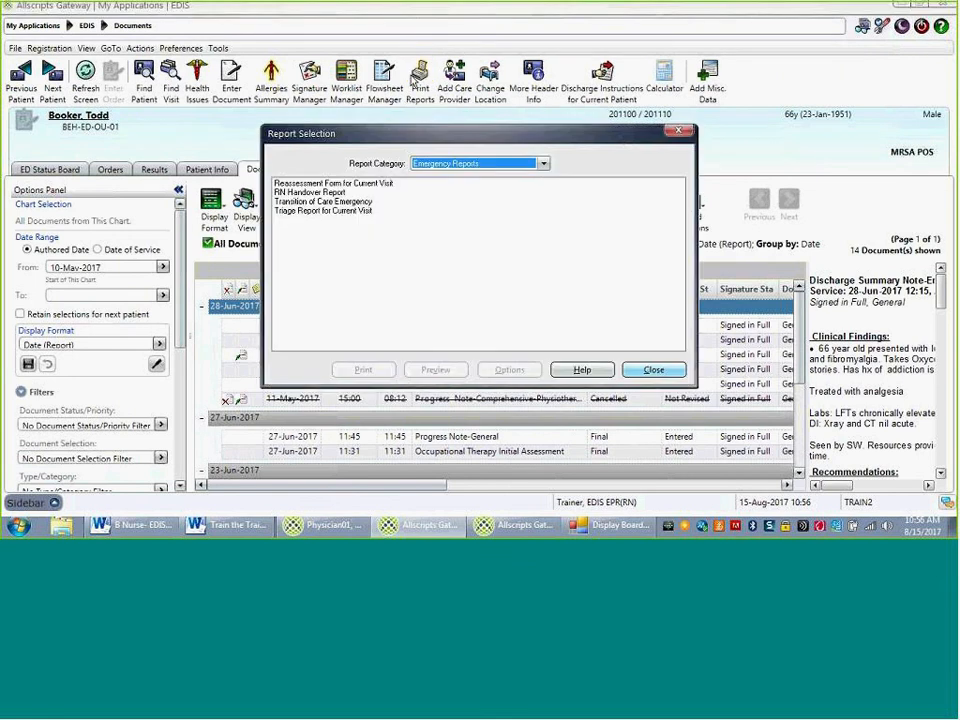
pyautogui.click(543, 163)
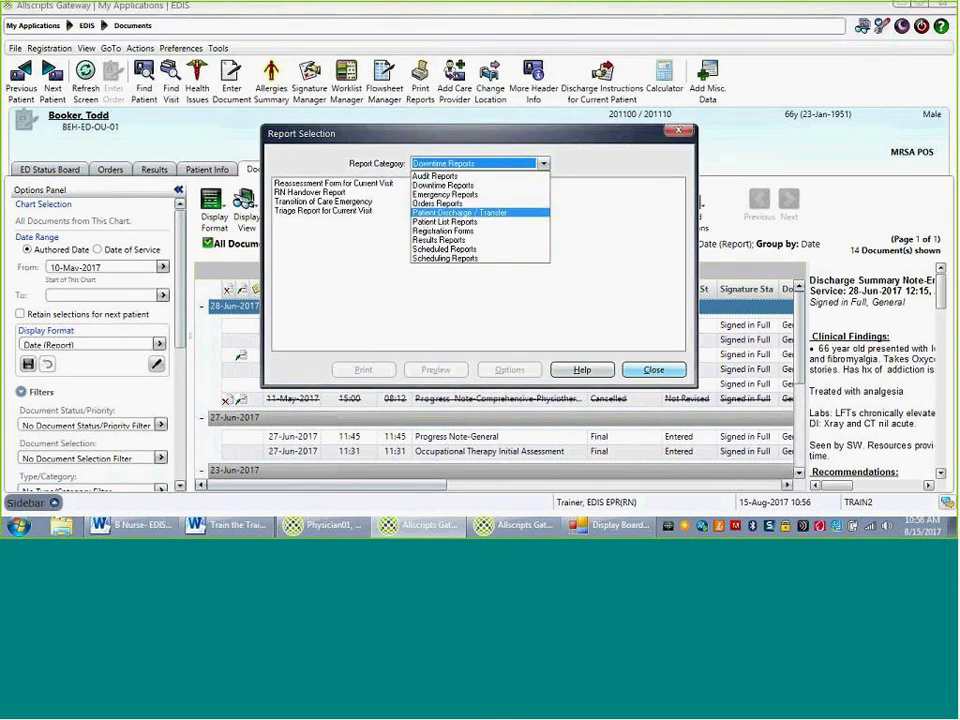
pyautogui.click(470, 212)
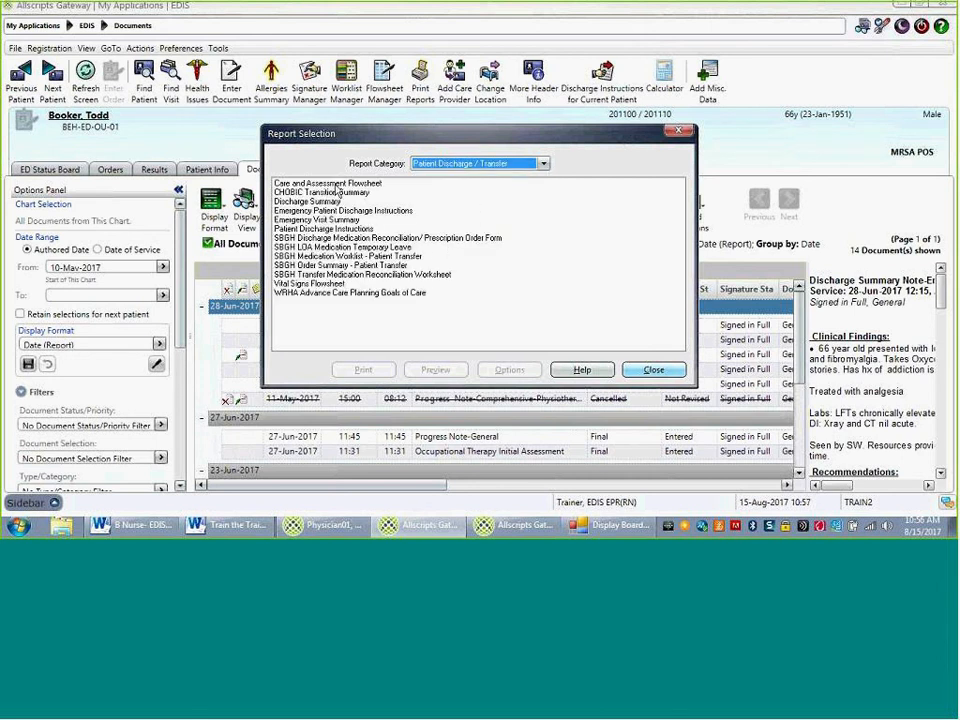
pyautogui.click(338, 185)
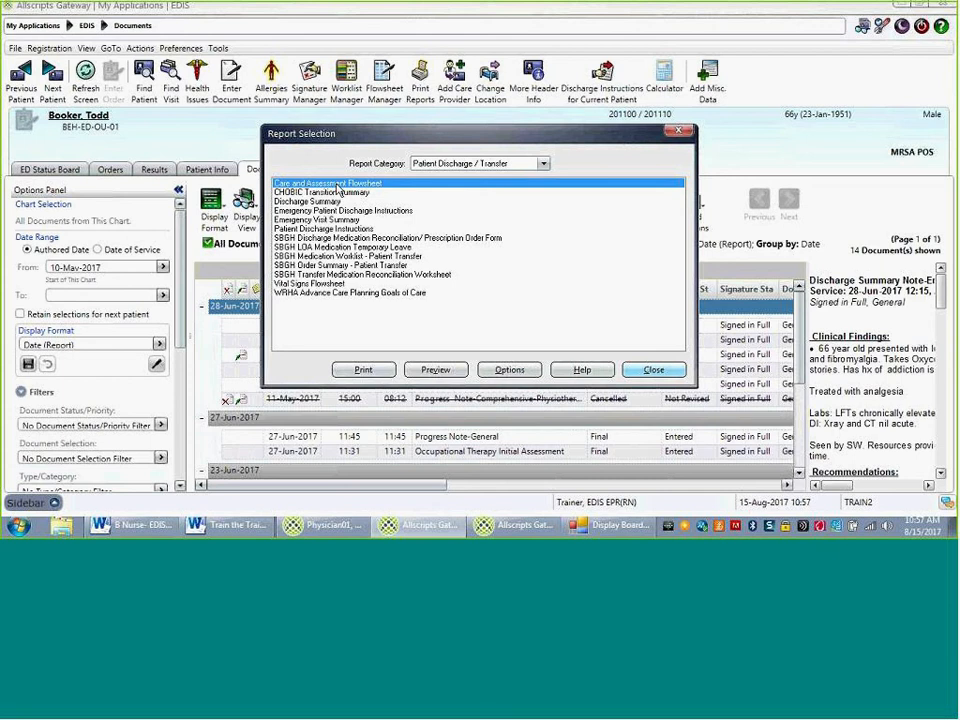
pyautogui.click(330, 283)
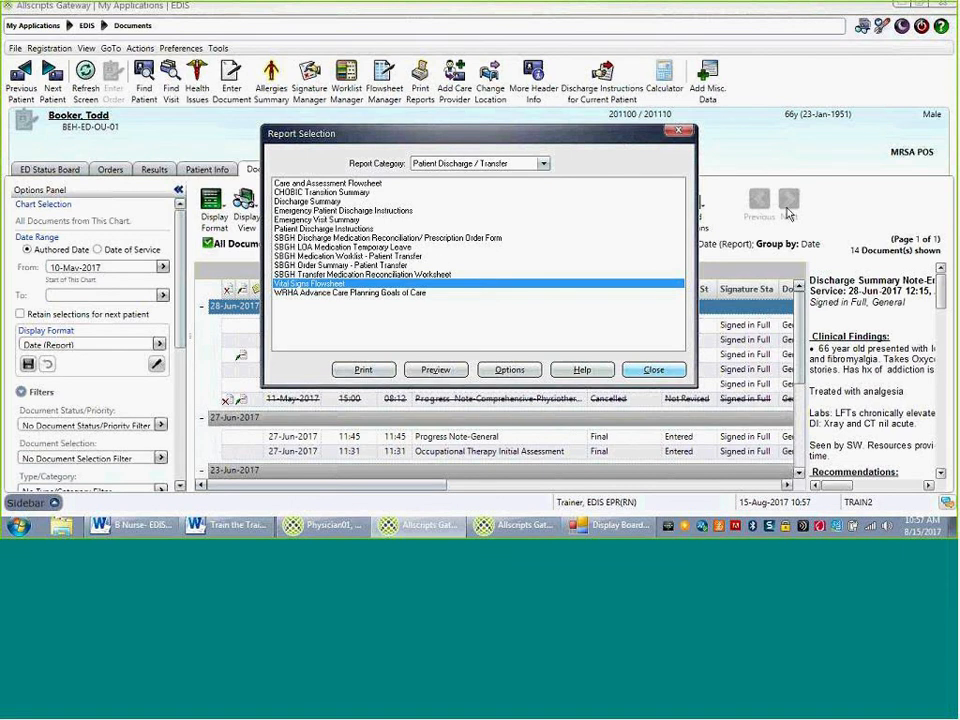
pyautogui.click(678, 133)
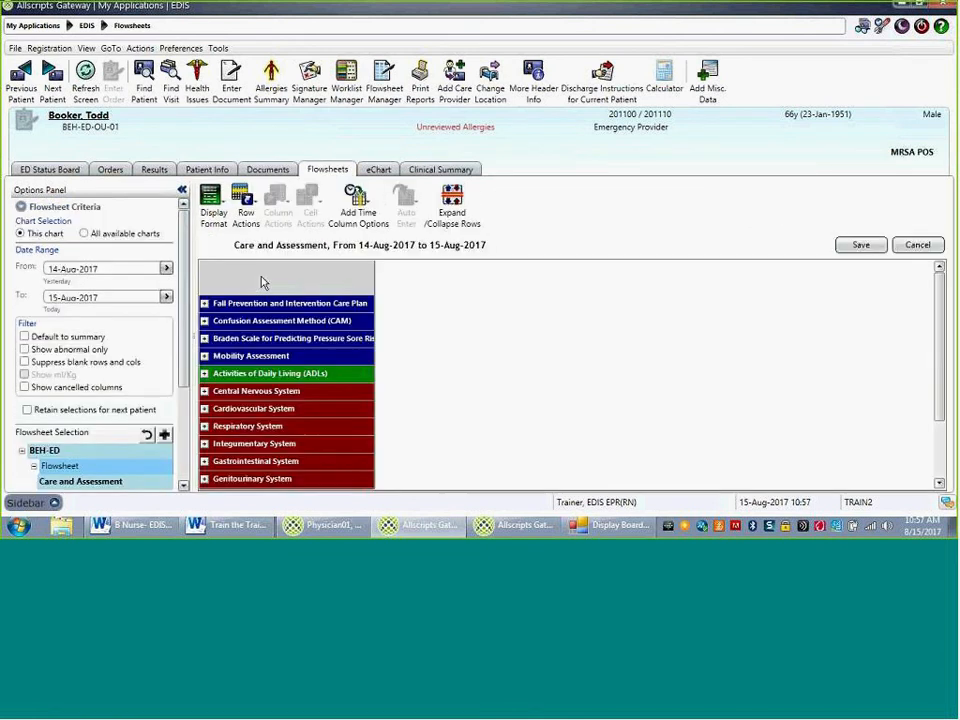
# Set the flowsheet's From date to Start of This Chart, retain selections for next patient, and look through the Care and Assessment sections.
pyautogui.click(166, 270)
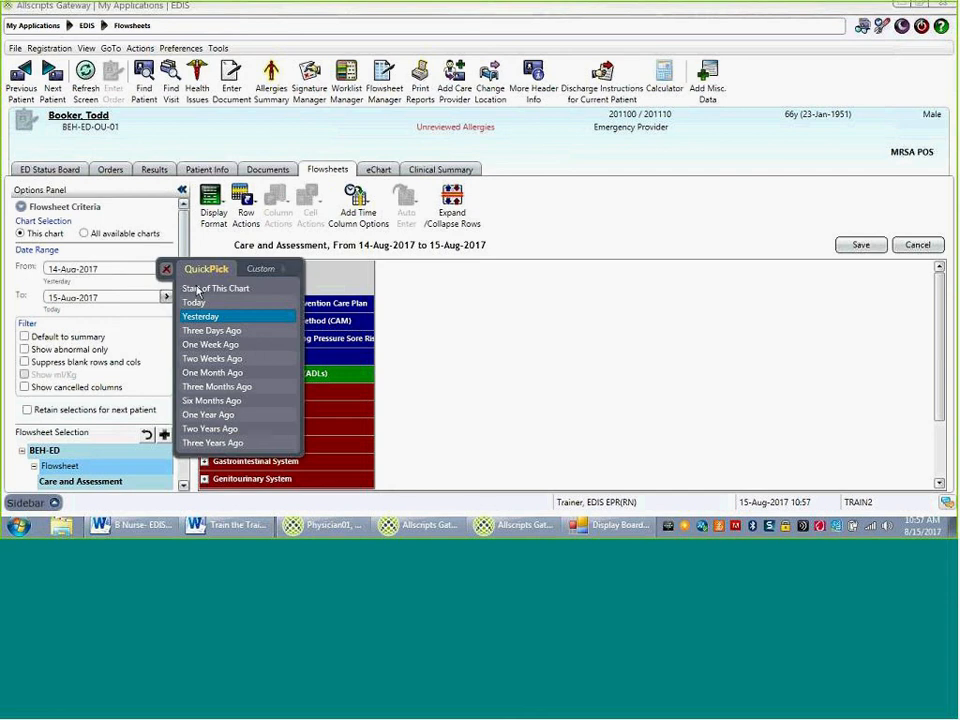
pyautogui.click(40, 411)
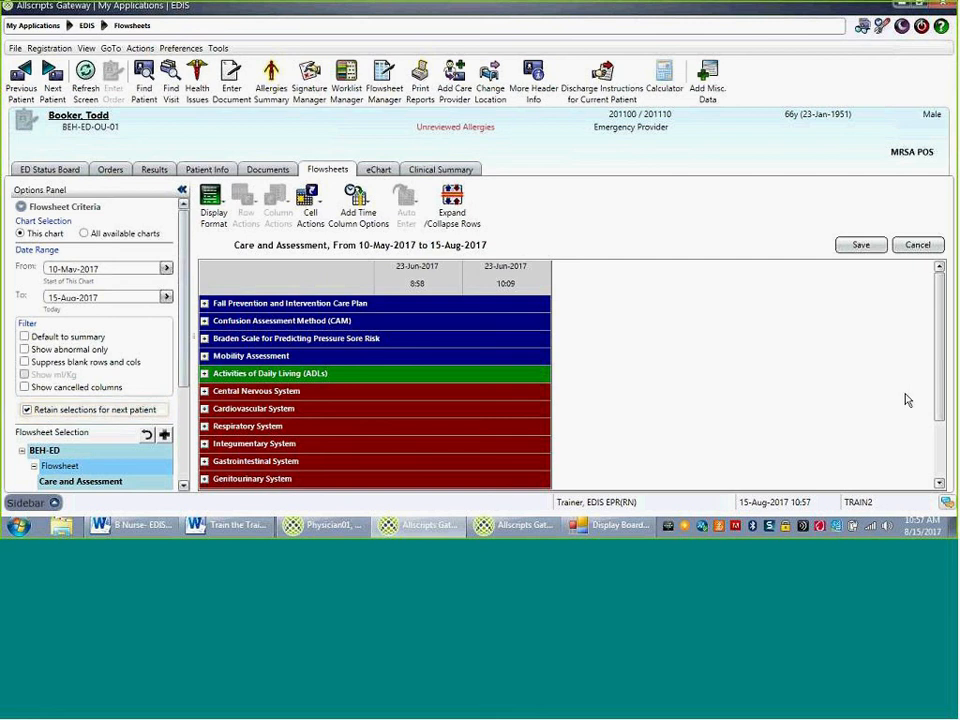
pyautogui.scroll(-2, 939, 398)
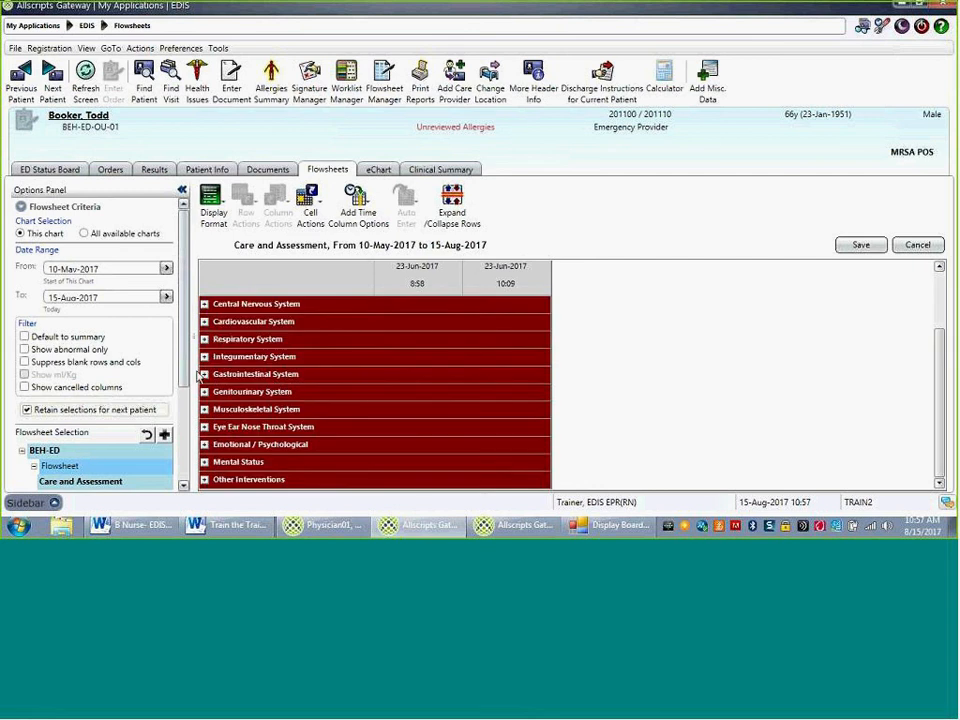
# Open the Vital Signs flowsheet and review its entries through to the Additional Information section.
pyautogui.scroll(-5, 183, 388)
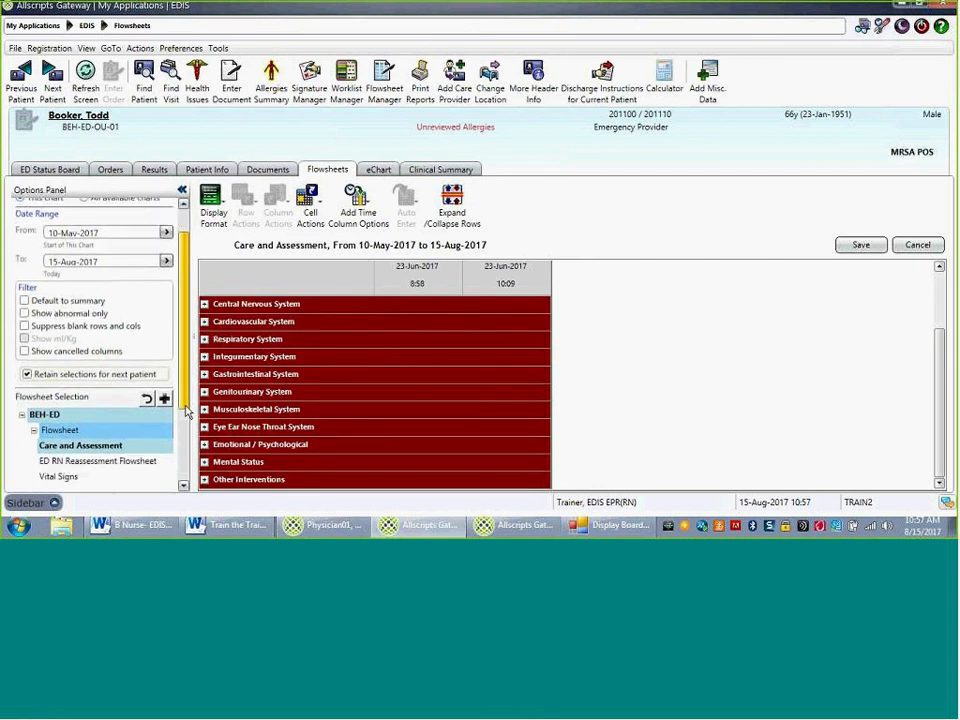
pyautogui.click(60, 362)
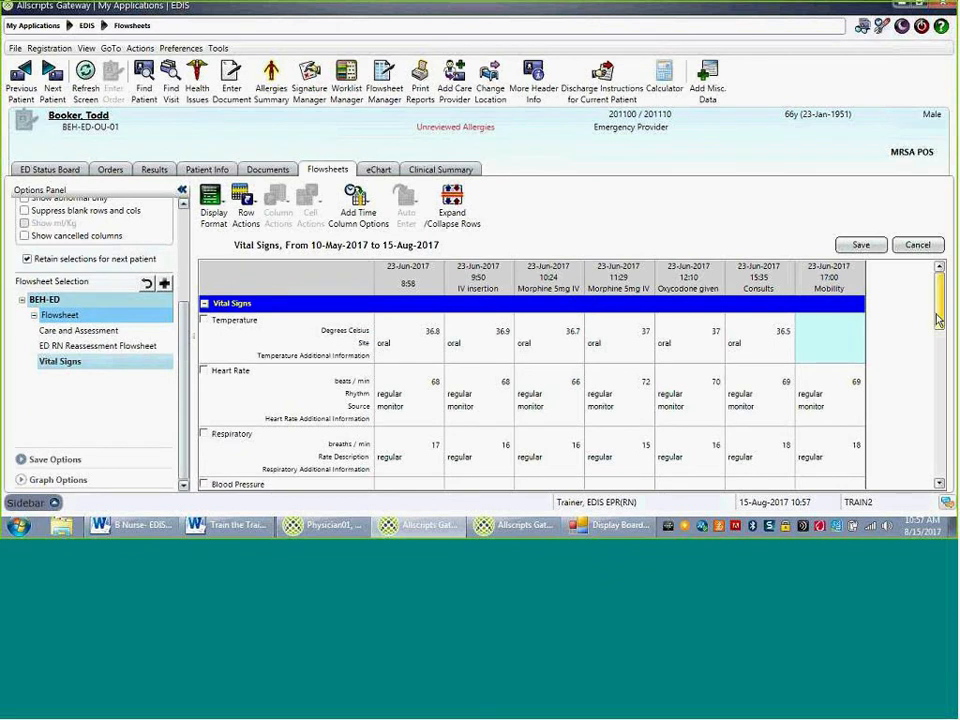
pyautogui.moveTo(937, 280); pyautogui.dragTo(939, 440)
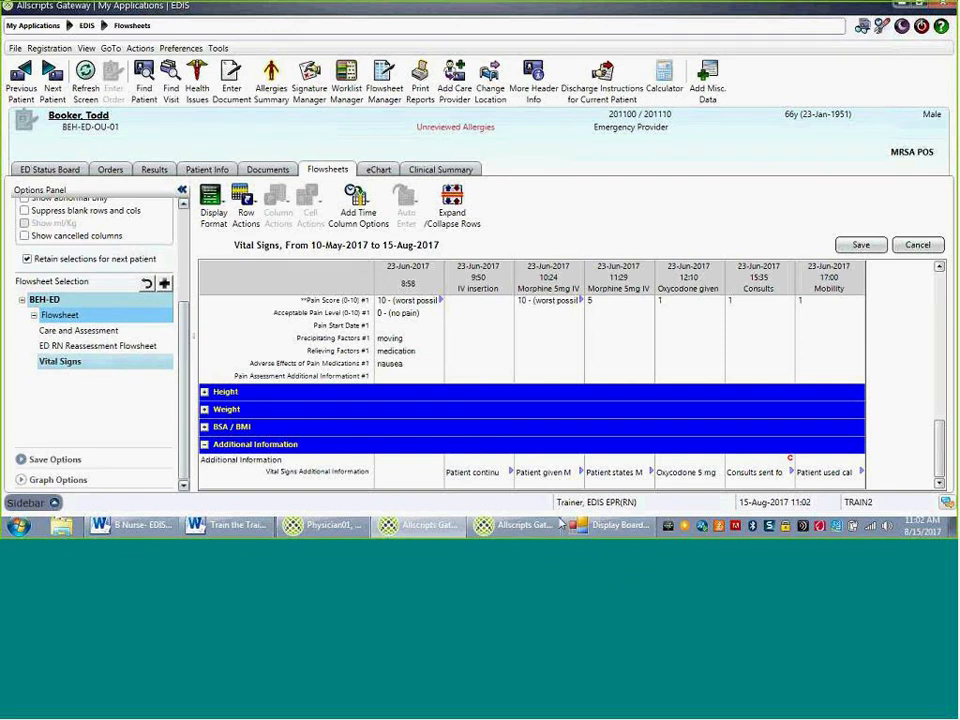
# Switch to the Adult Emergency Display Board 1 window, view its patient list, and bring up the Windows program list.
pyautogui.click(609, 525)
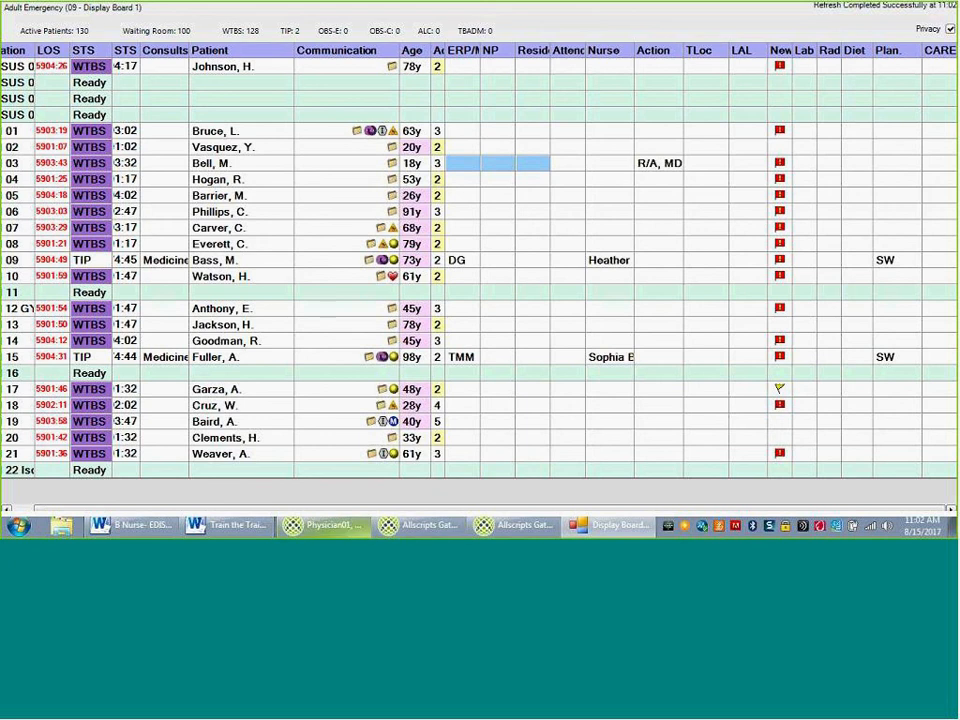
pyautogui.click(17, 527)
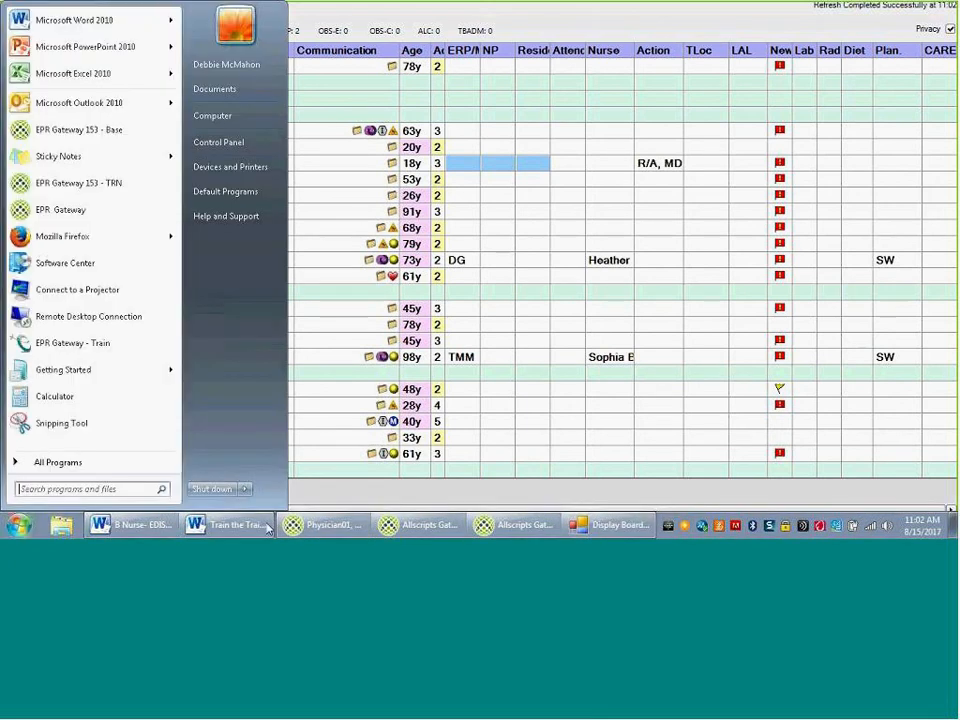